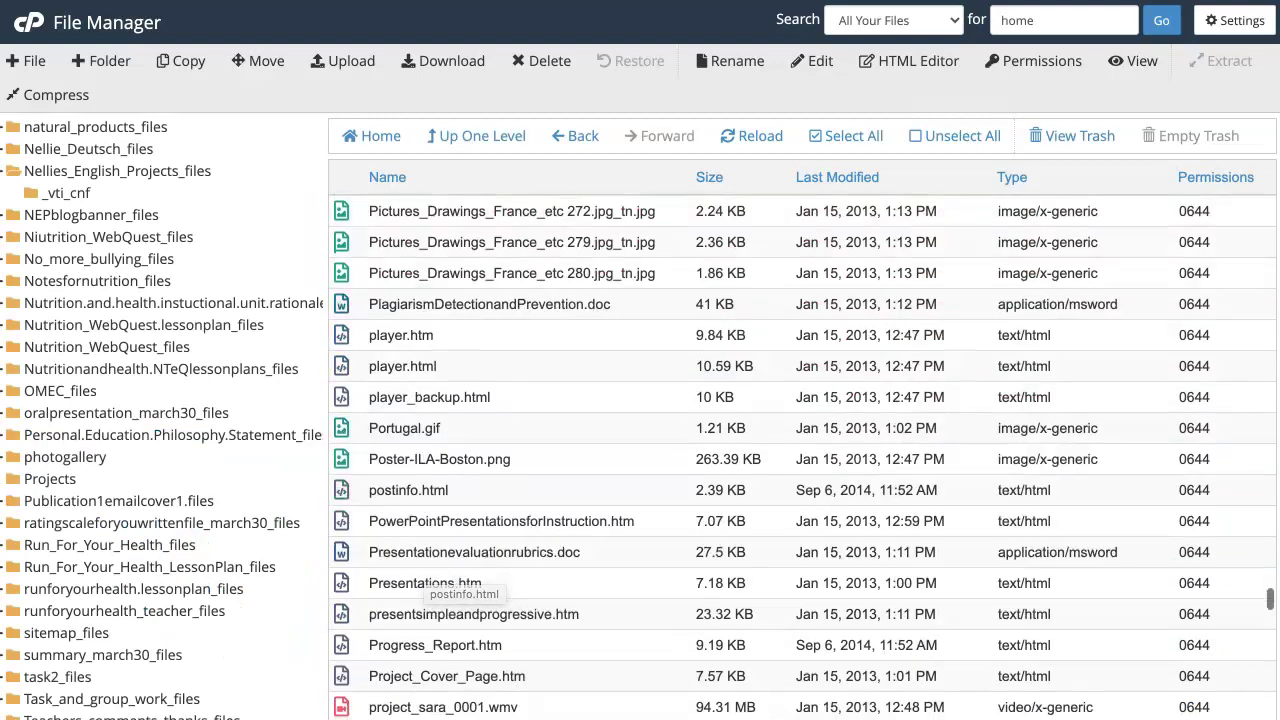
Scroll the File Manager file list down past Signs_to_follow.htm to the S files.
scroll(800, 458, "down", 2)
scroll(800, 458, "down", 10)
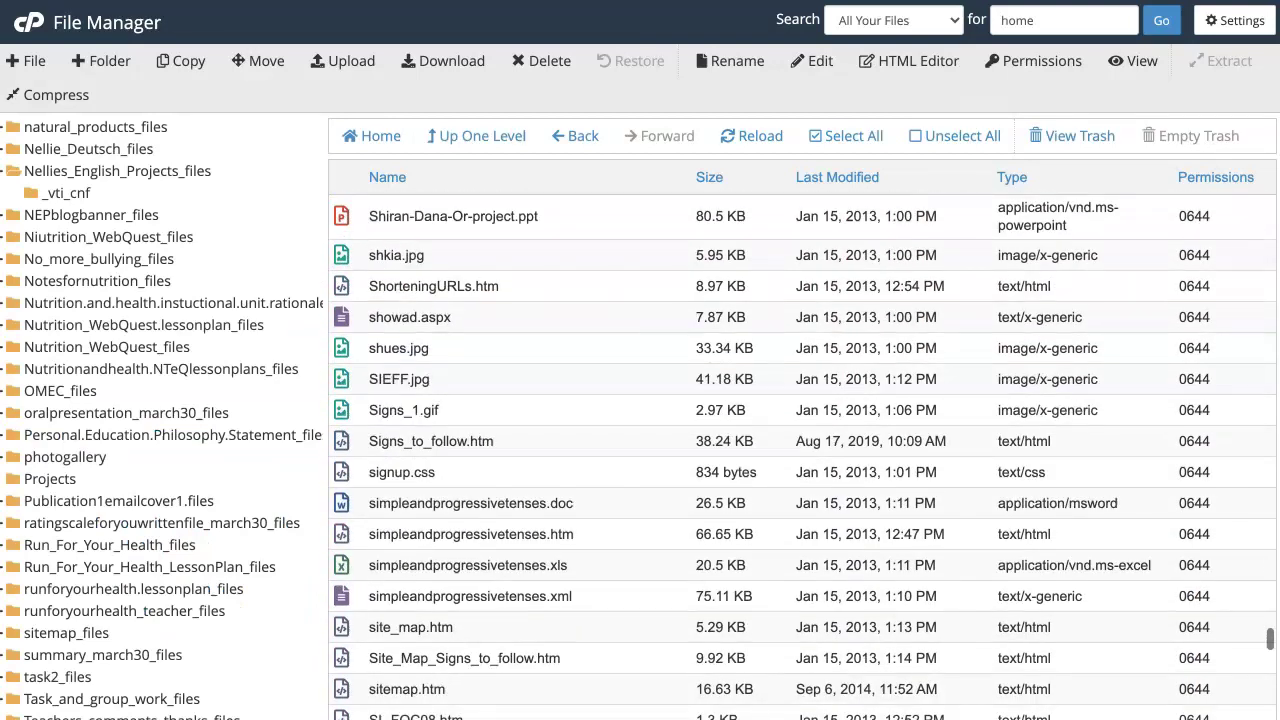
scroll(800, 458, "down", 2)
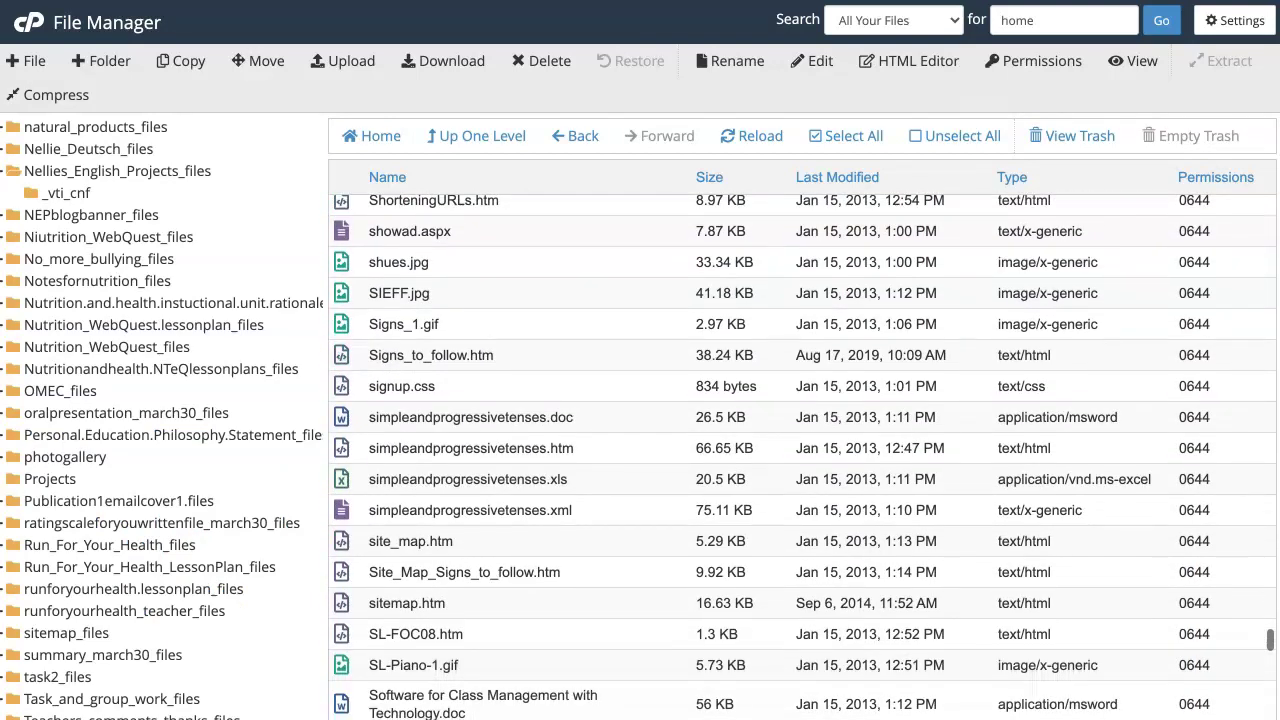
scroll(800, 458, "down", 1)
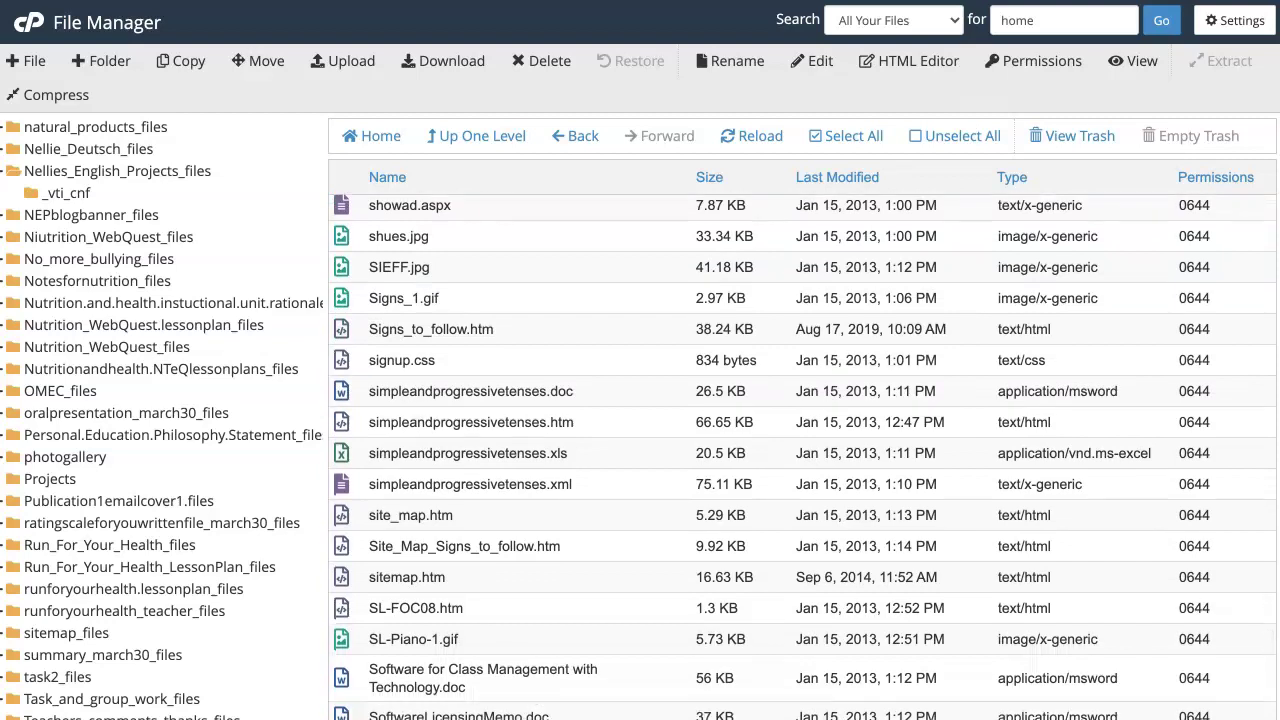
scroll(800, 458, "down", 1)
scroll(800, 458, "down", 1)
scroll(800, 458, "down", 1)
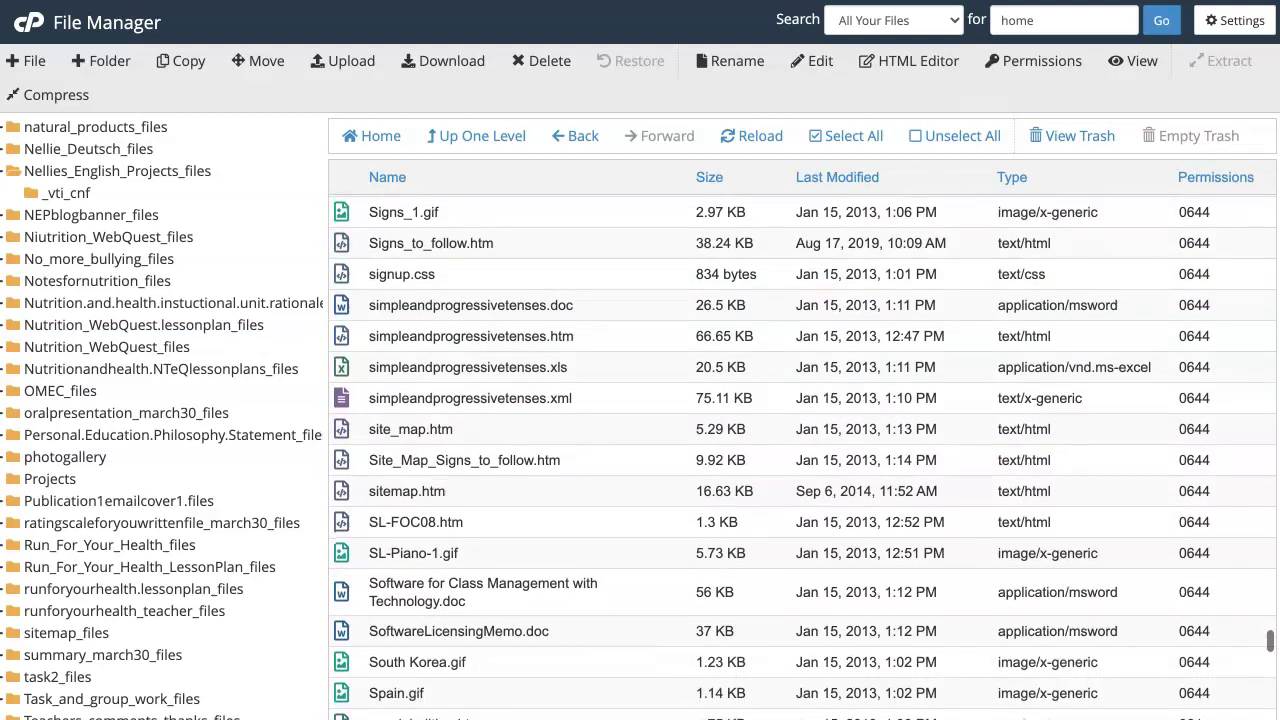
scroll(800, 458, "down", 2)
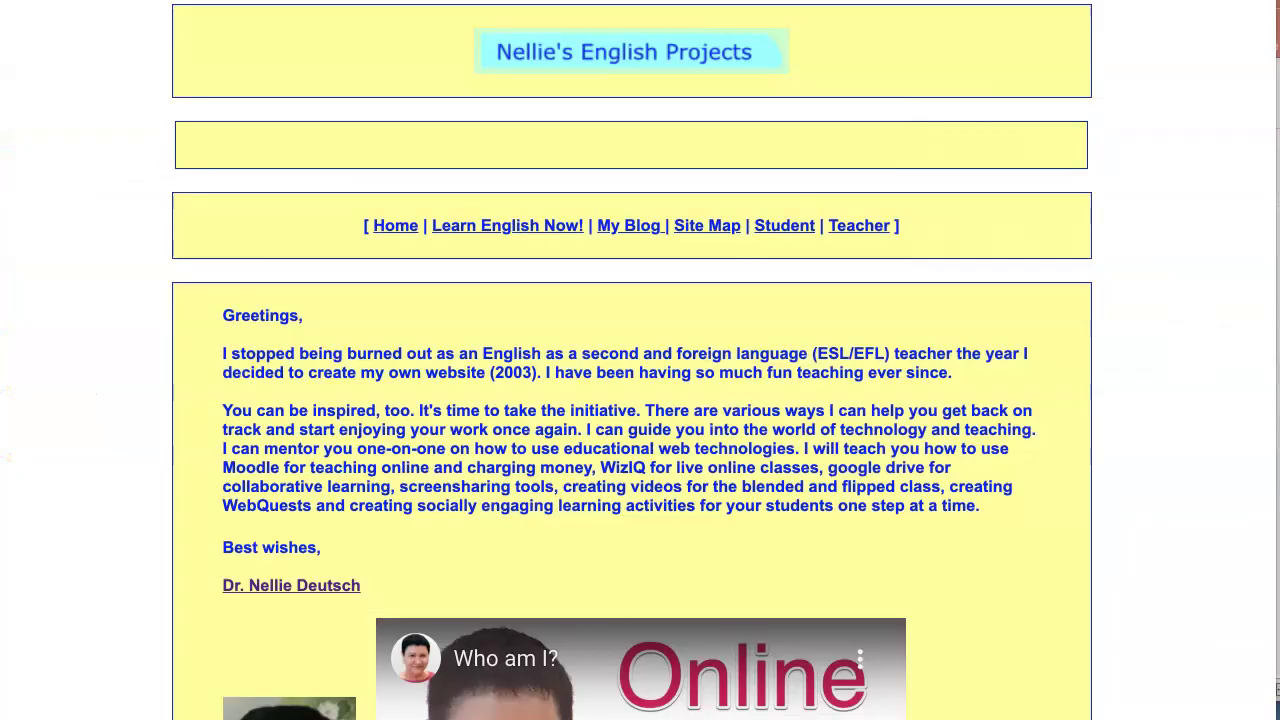
Scroll down and back up through the greeting page signed with the Dr. Nellie Deutsch link.
scroll(640, 360, "down", 1)
scroll(640, 360, "down", 2)
scroll(640, 360, "down", 2)
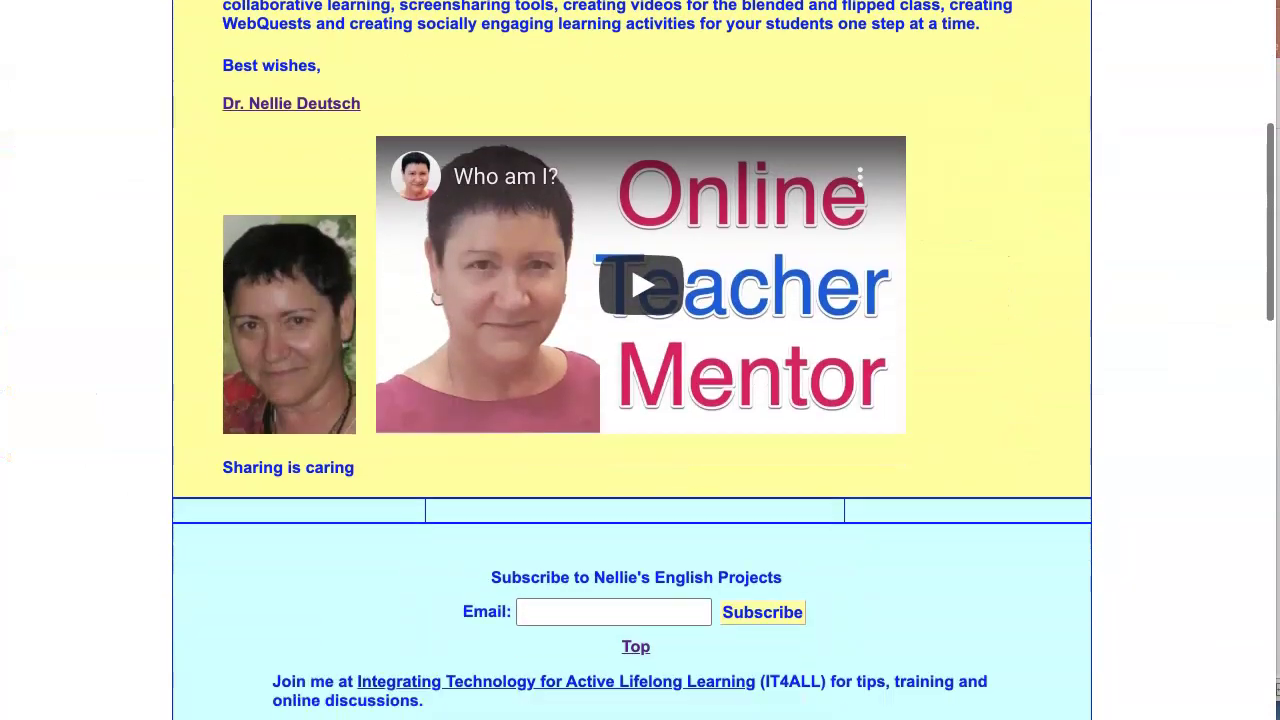
scroll(640, 360, "down", 1)
scroll(640, 360, "down", 1)
scroll(640, 360, "down", 3)
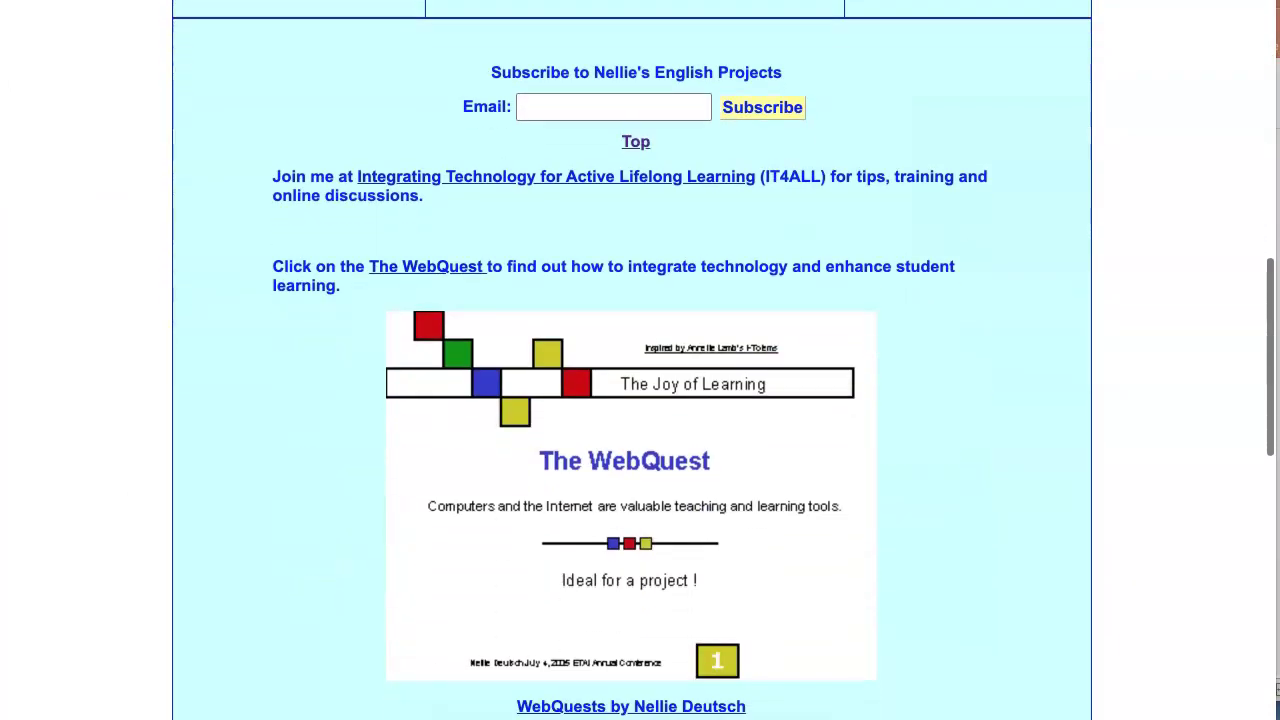
scroll(640, 360, "up", 4)
scroll(640, 360, "up", 5)
scroll(640, 360, "down", 2)
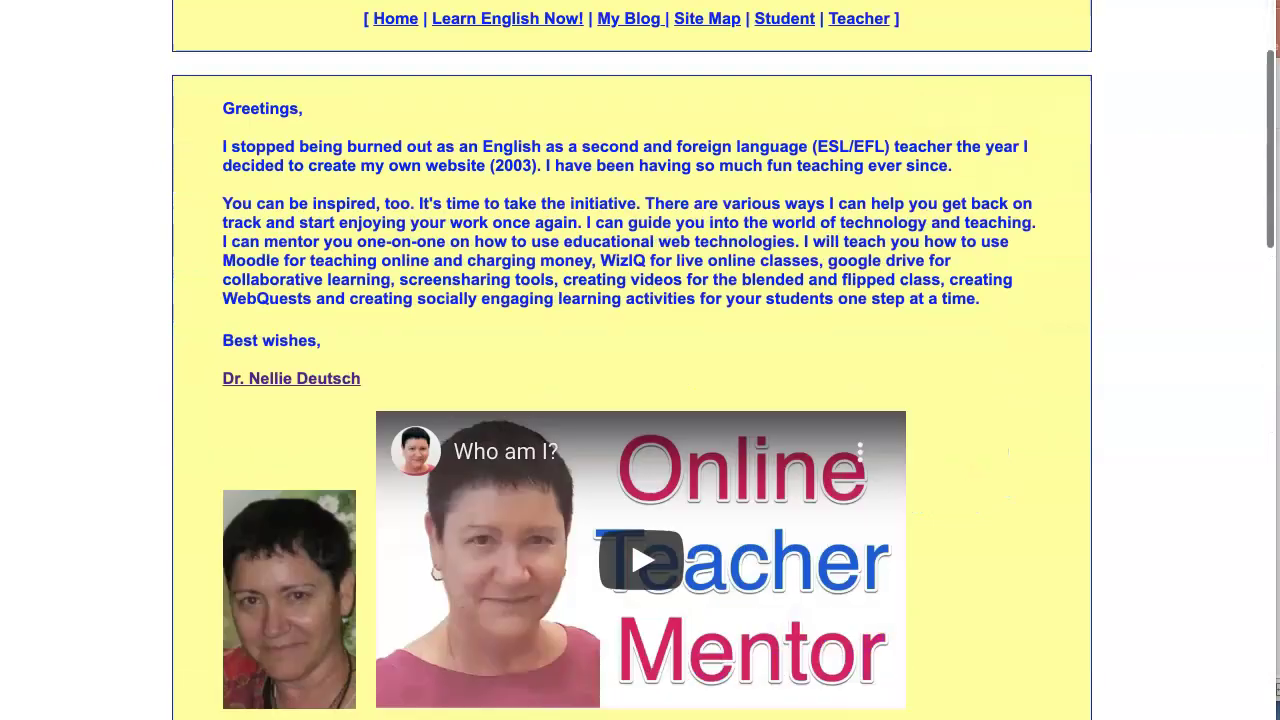
scroll(640, 360, "down", 4)
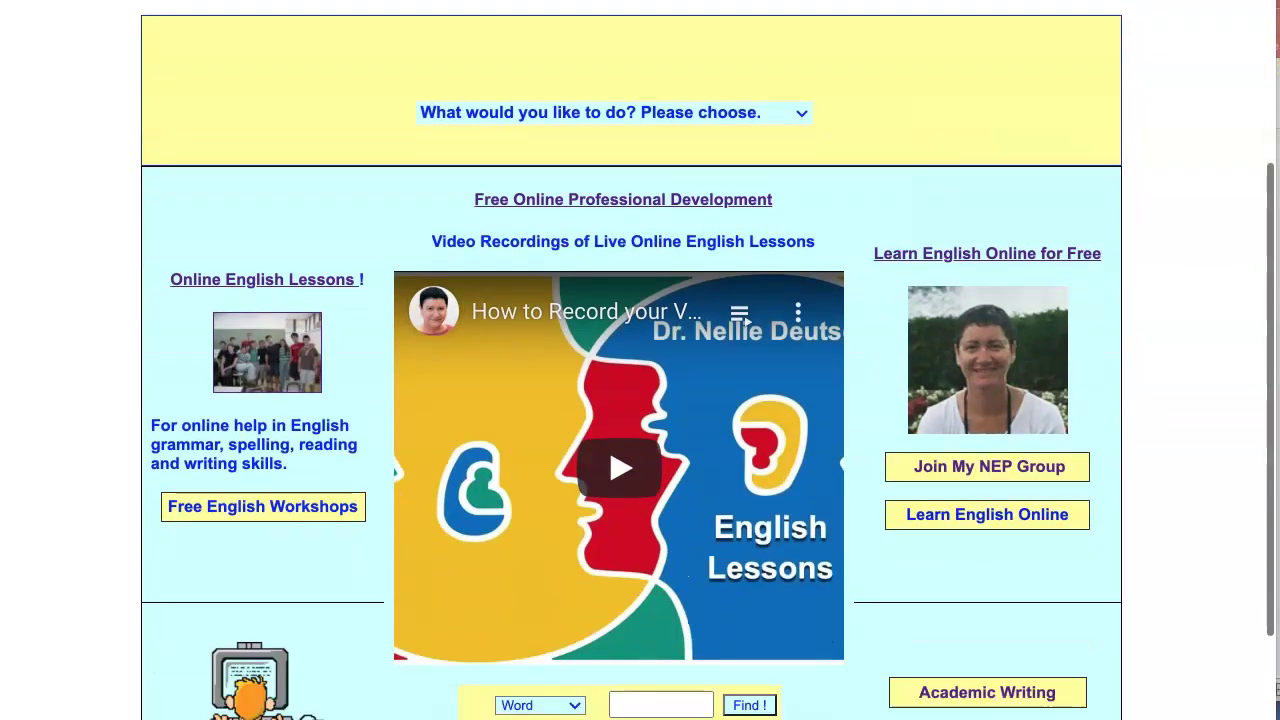
scroll(631, 400, "down", 1)
scroll(631, 400, "down", 2)
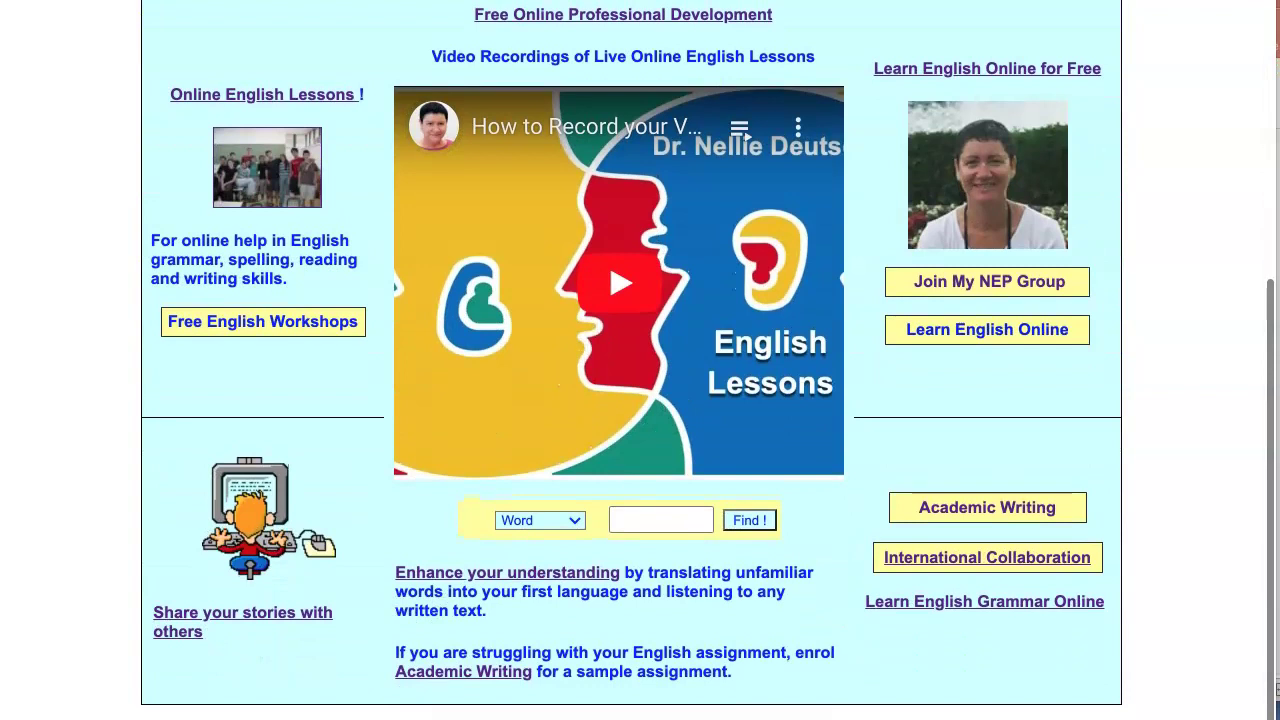
Pick Feedback from the 'What would you like to do? Please choose.' page dropdown.
scroll(631, 400, "up", 2)
scroll(631, 400, "up", 7)
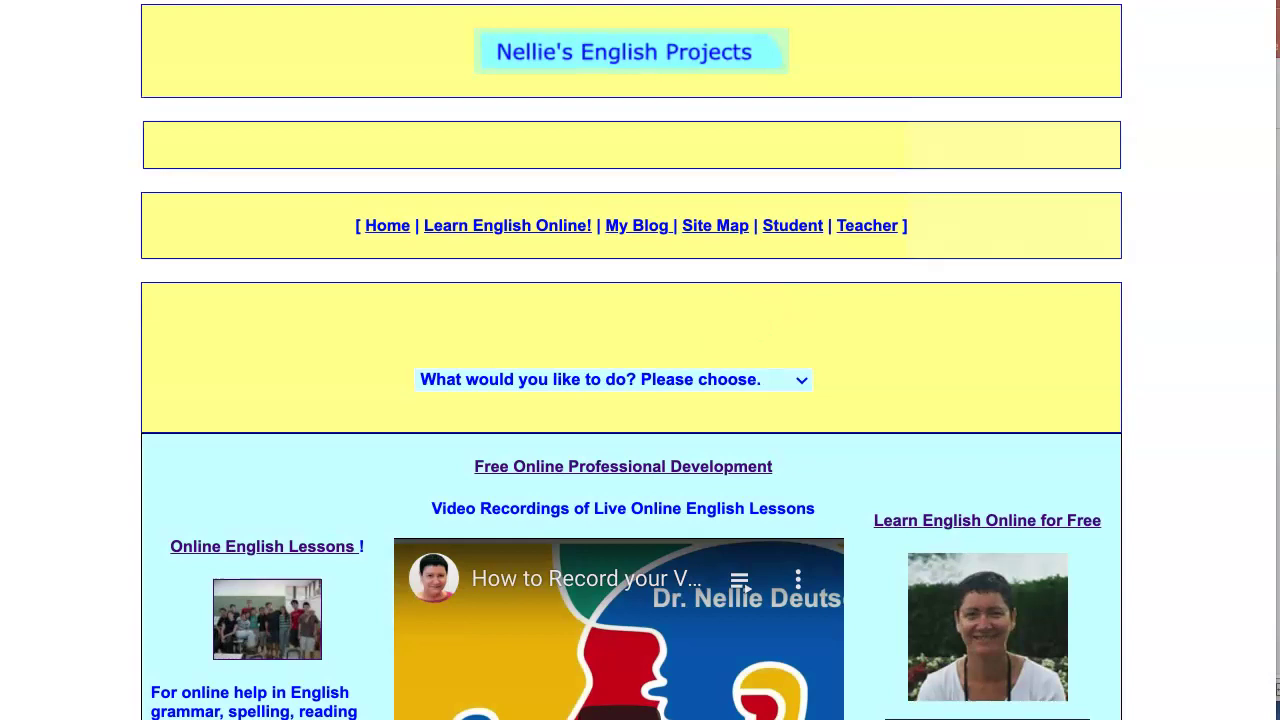
left_click(612, 379)
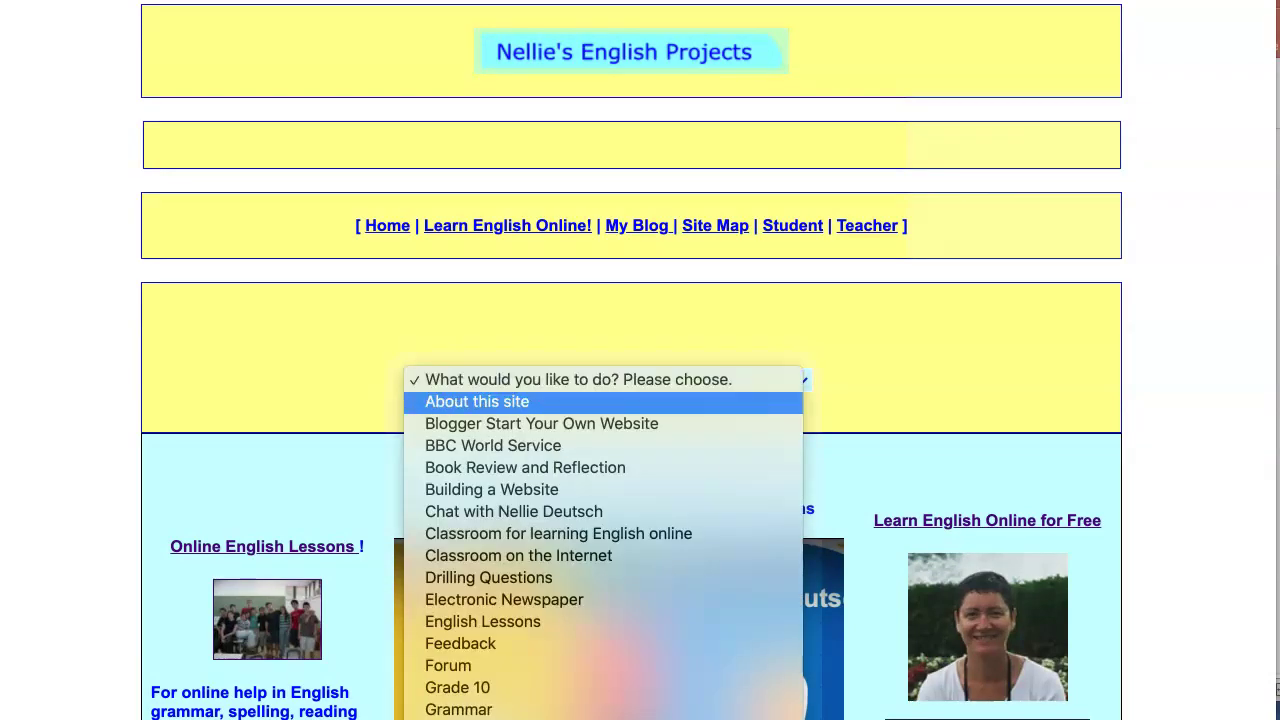
scroll(600, 465, "down", 5)
scroll(600, 450, "down", 4)
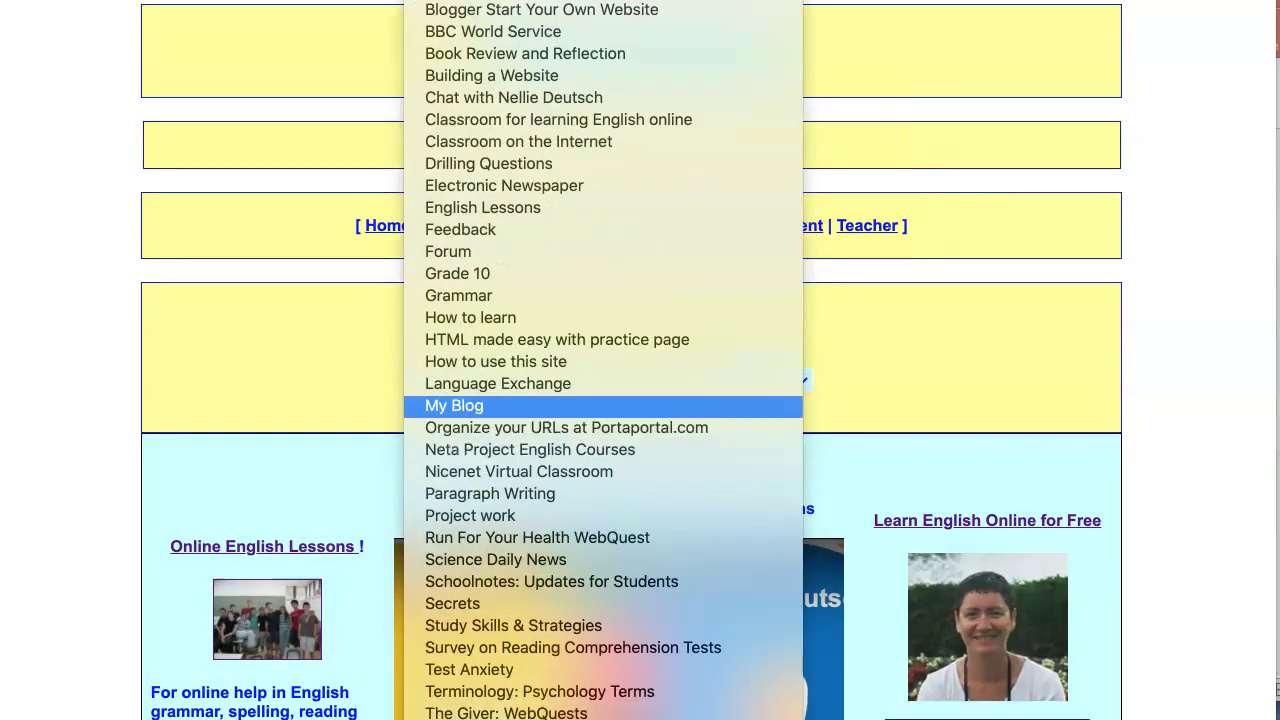
scroll(600, 402, "down", 3)
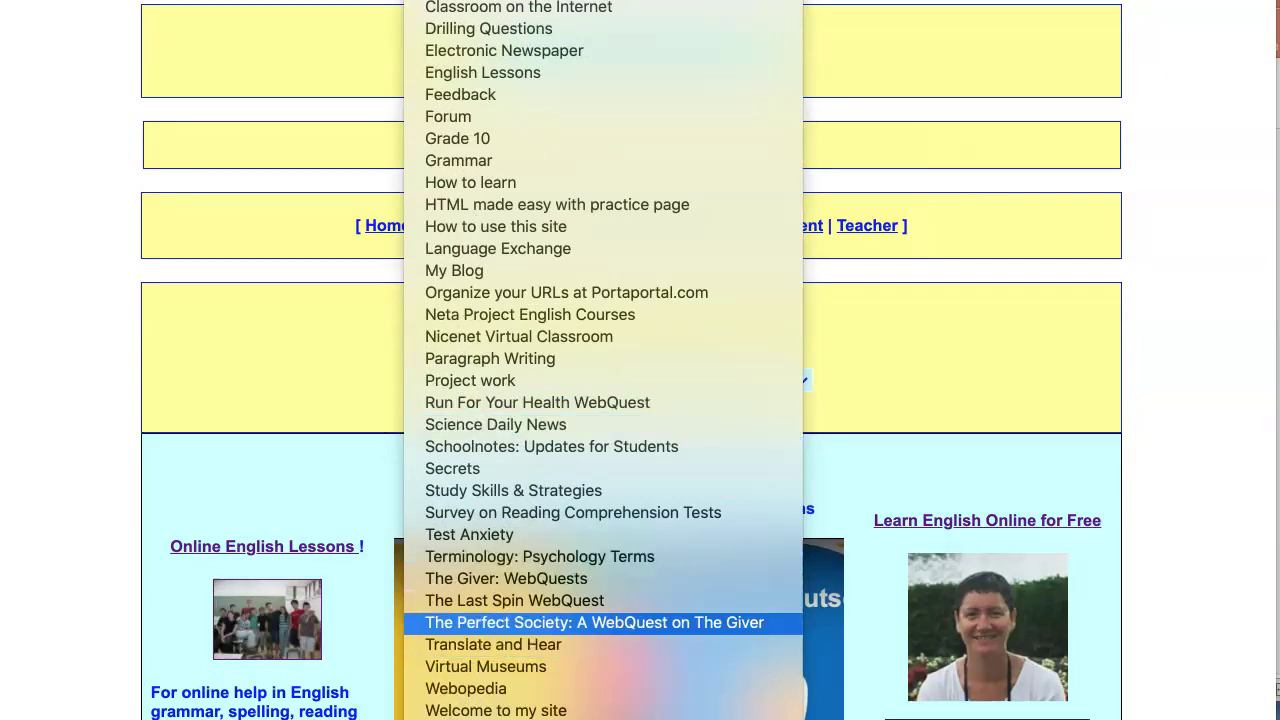
scroll(603, 270, "up", 3)
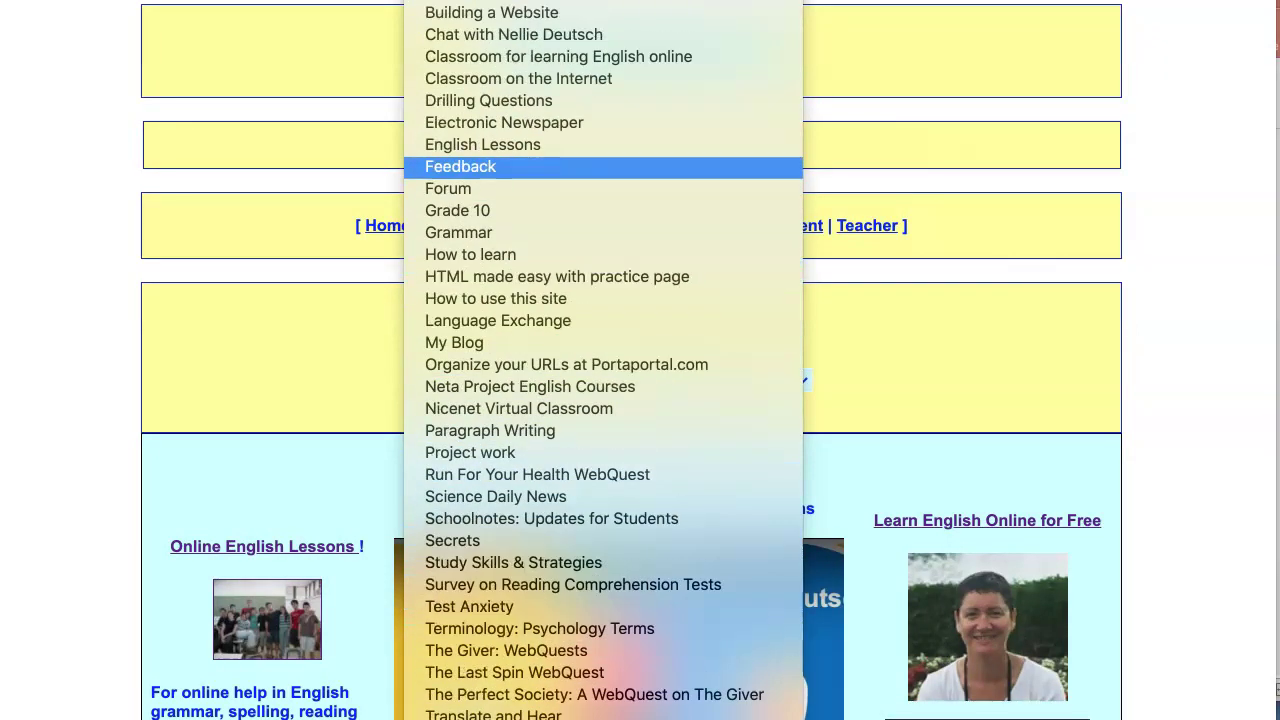
left_click(460, 166)
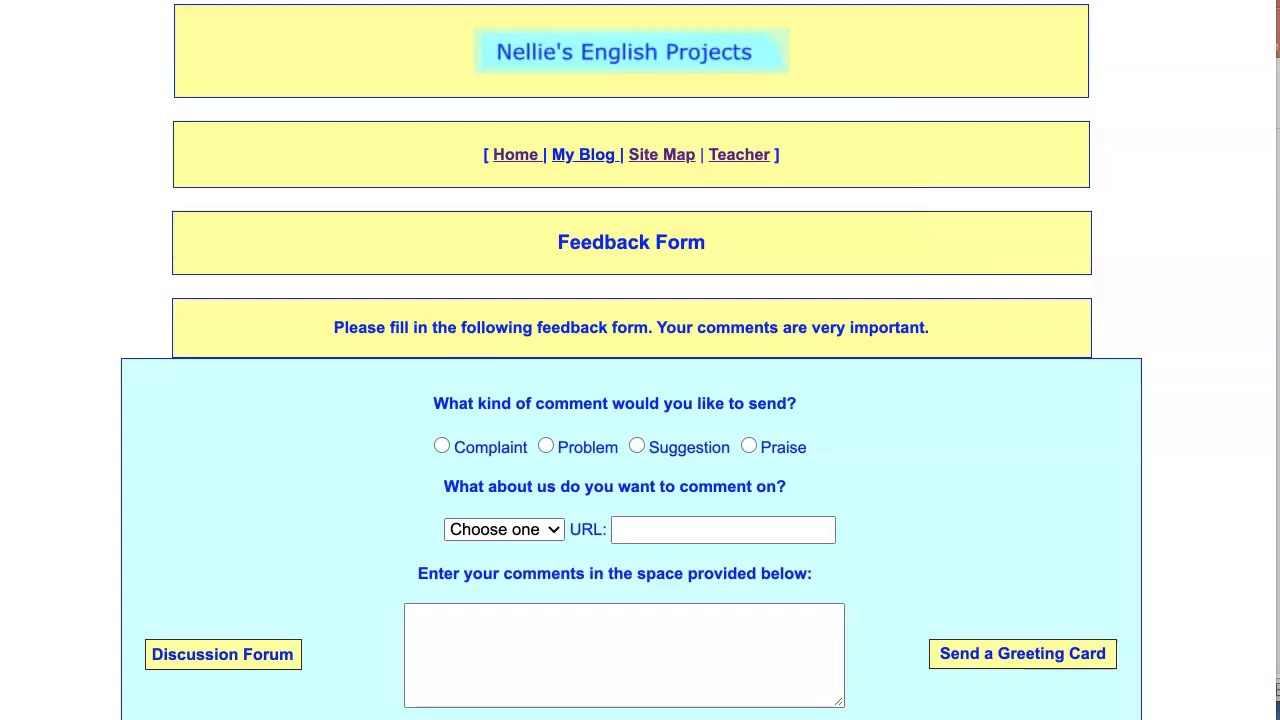
scroll(640, 360, "down", 1)
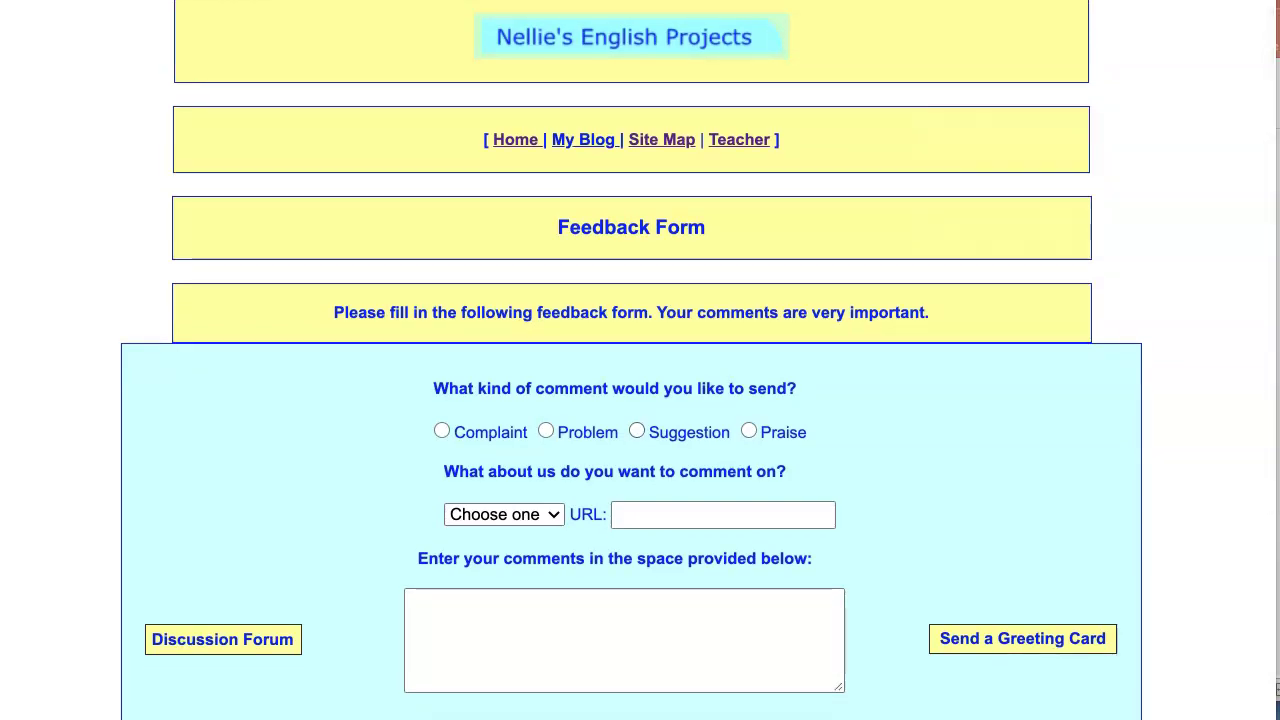
scroll(640, 360, "up", 1)
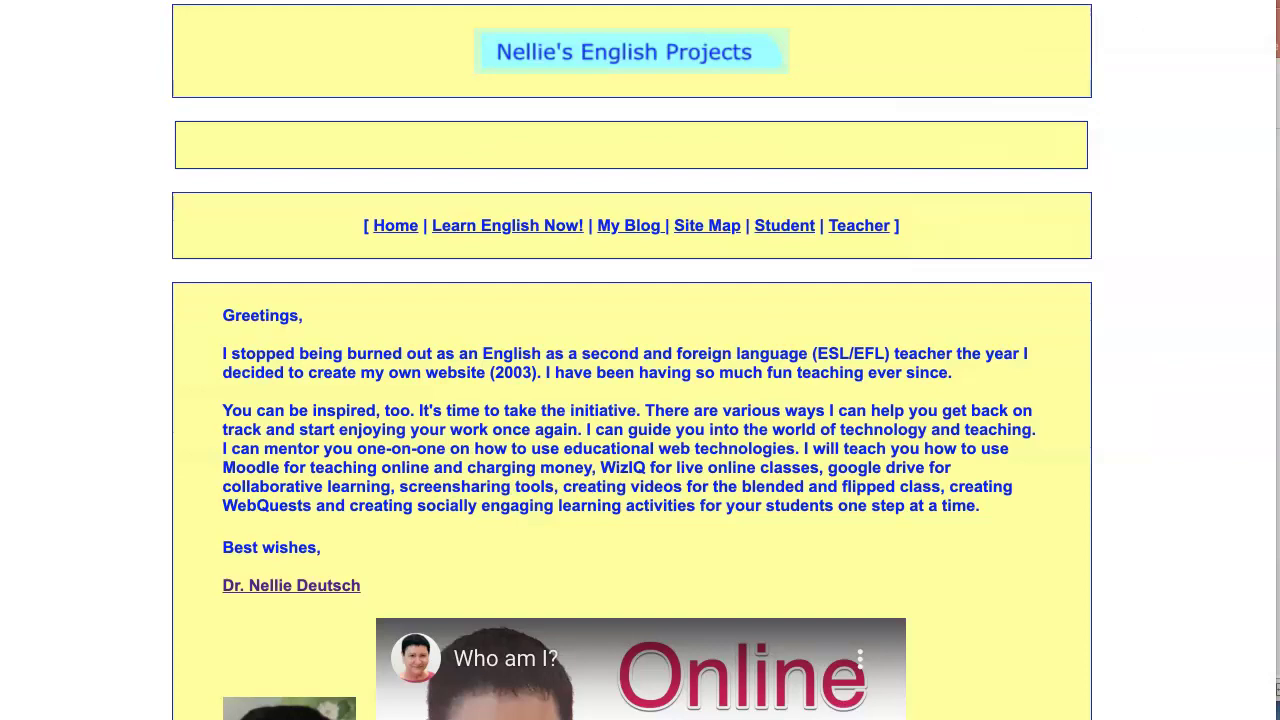
Scroll down the greeting page containing the Dr. Nellie Deutsch link.
scroll(640, 360, "down", 3)
scroll(640, 360, "down", 2)
Scroll back up to Signs_to_follow.htm and open its right-click context menu.
scroll(797, 456, "down", 2)
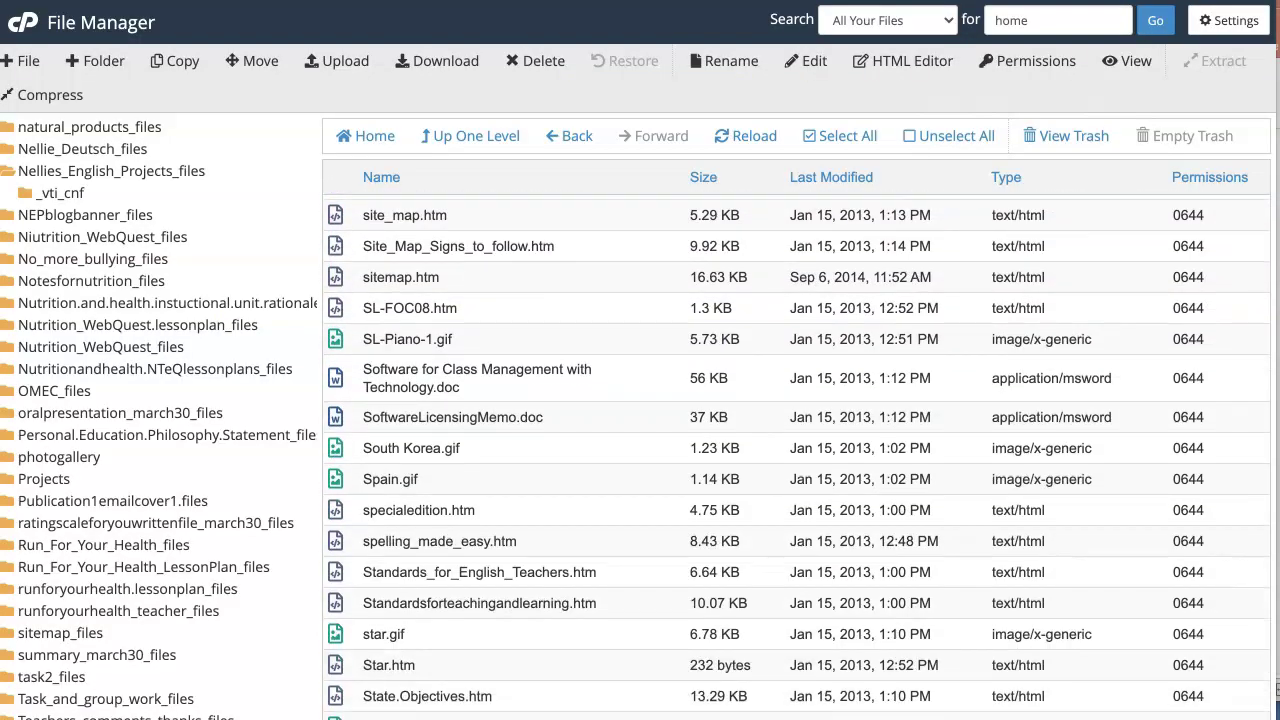
scroll(797, 456, "up", 5)
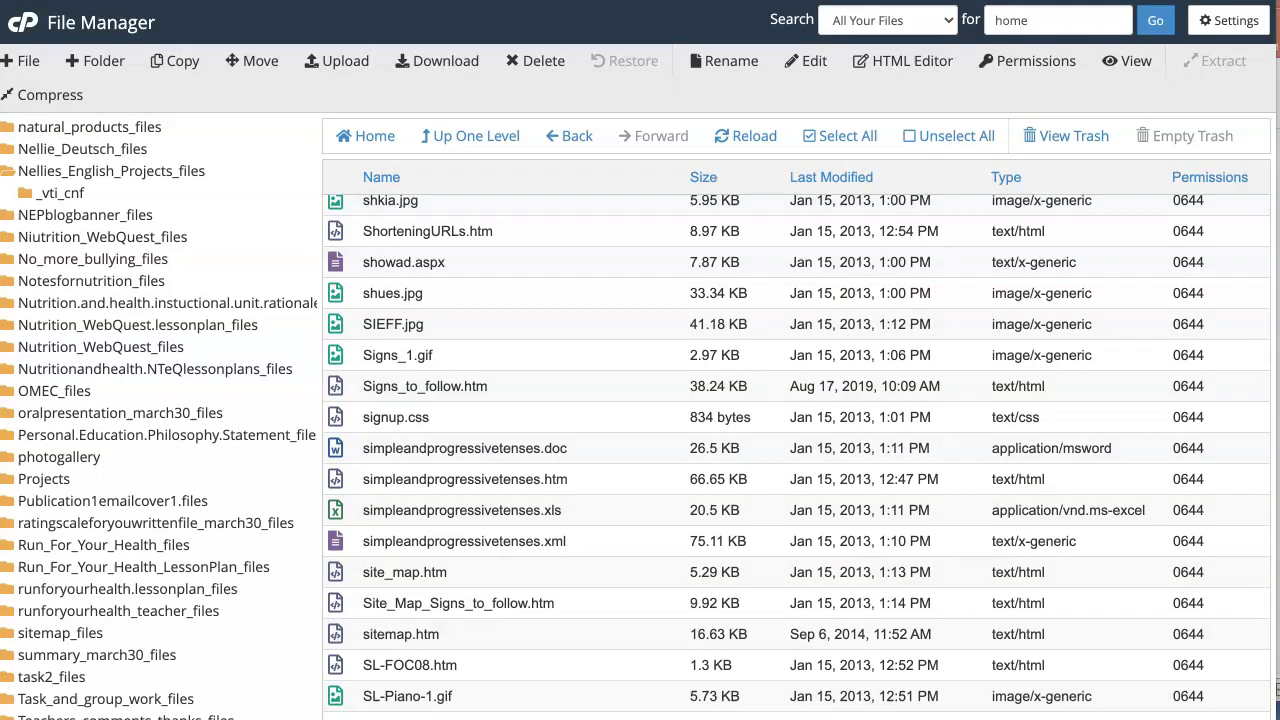
right_click(340, 390)
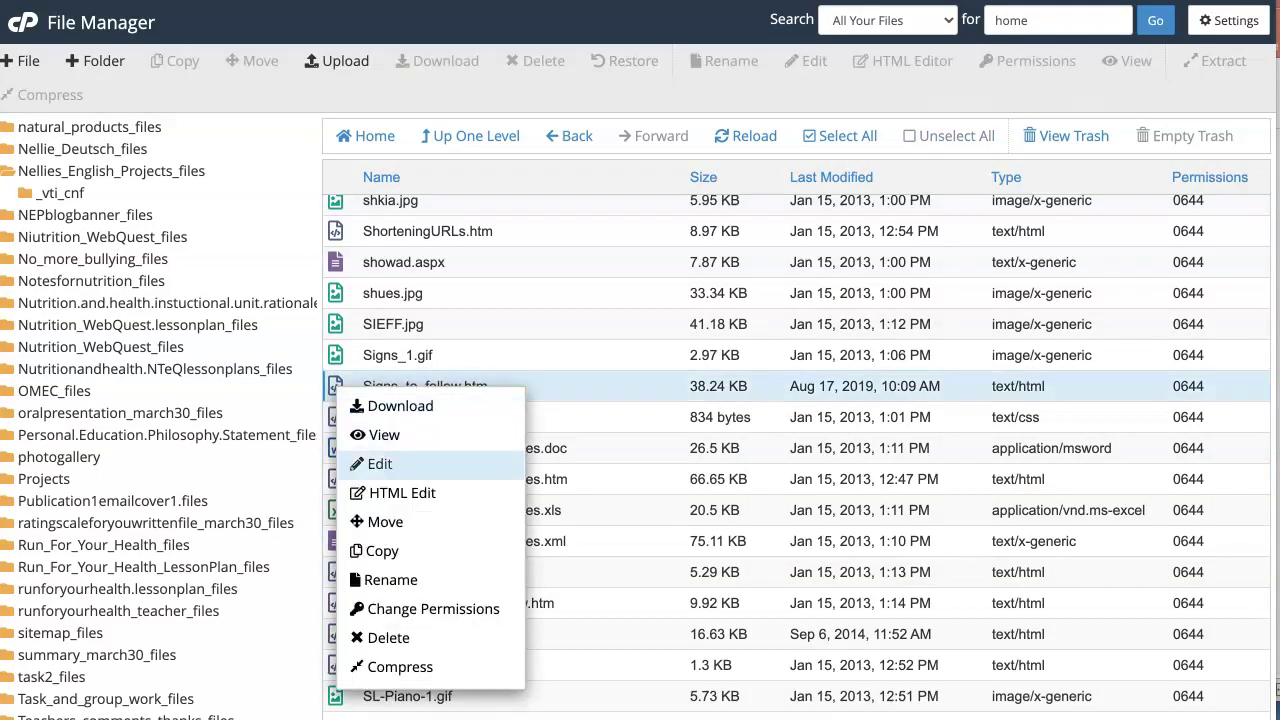
Open Signs_to_follow.htm in the code editor and scroll to the Dr. Nellie Deutsch link on line 221.
left_click(380, 464)
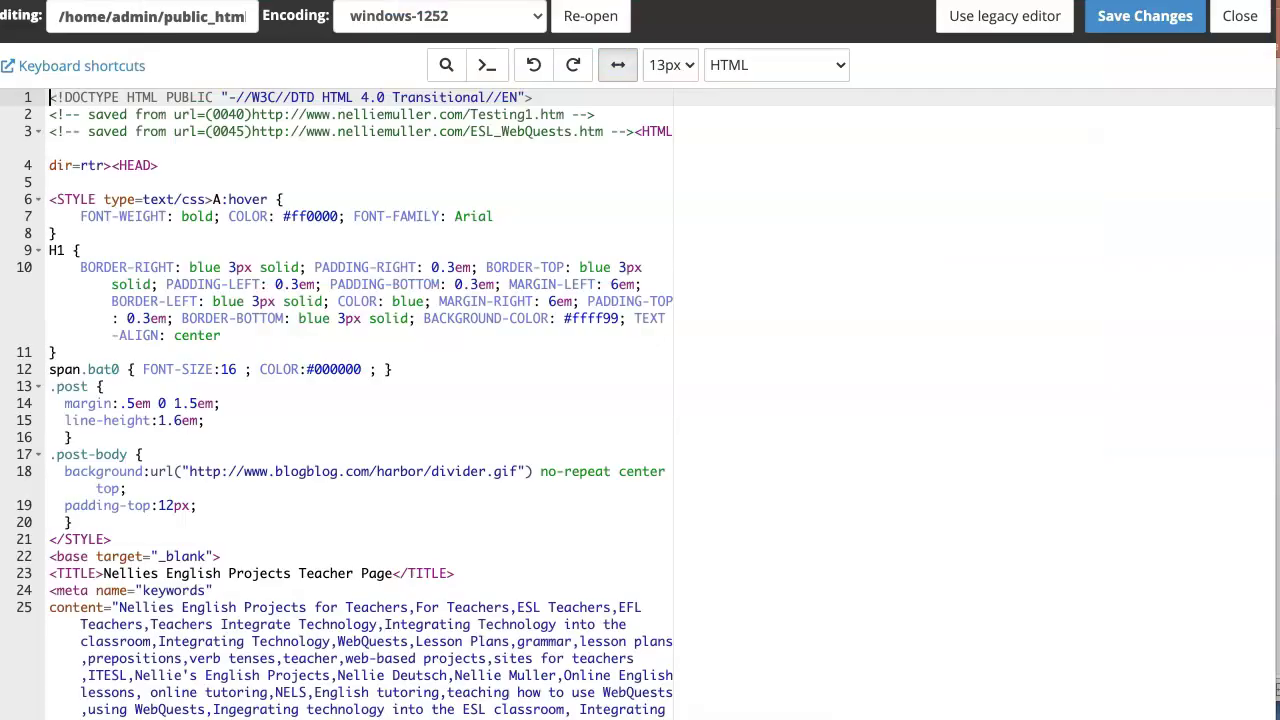
scroll(638, 404, "down", 1)
scroll(345, 404, "down", 1)
scroll(345, 404, "down", 1)
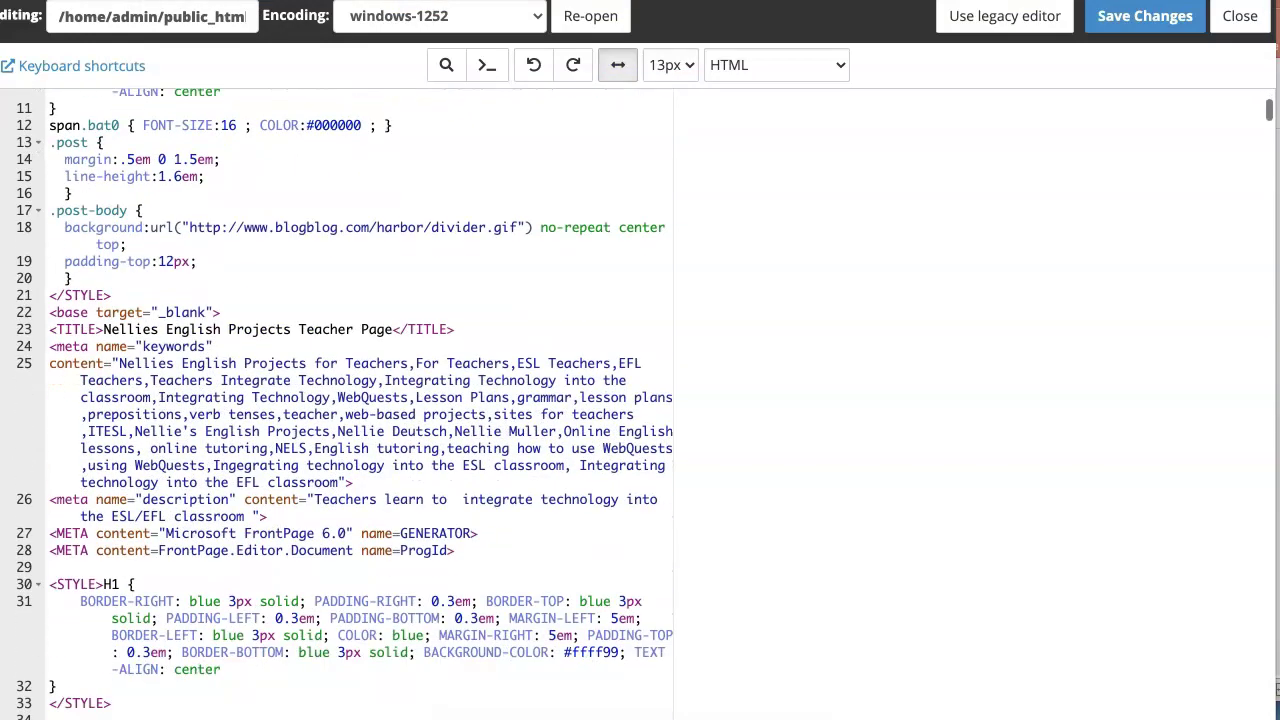
scroll(640, 404, "down", 1)
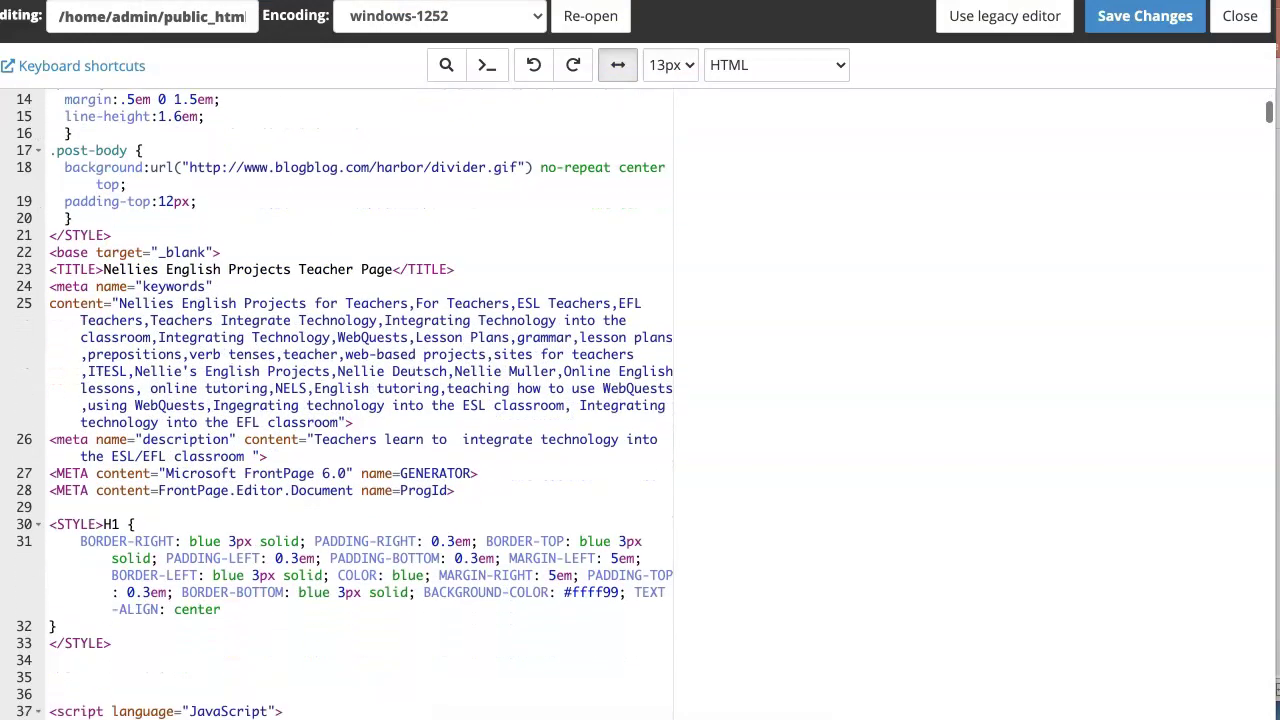
scroll(640, 404, "down", 1)
scroll(640, 404, "down", 1)
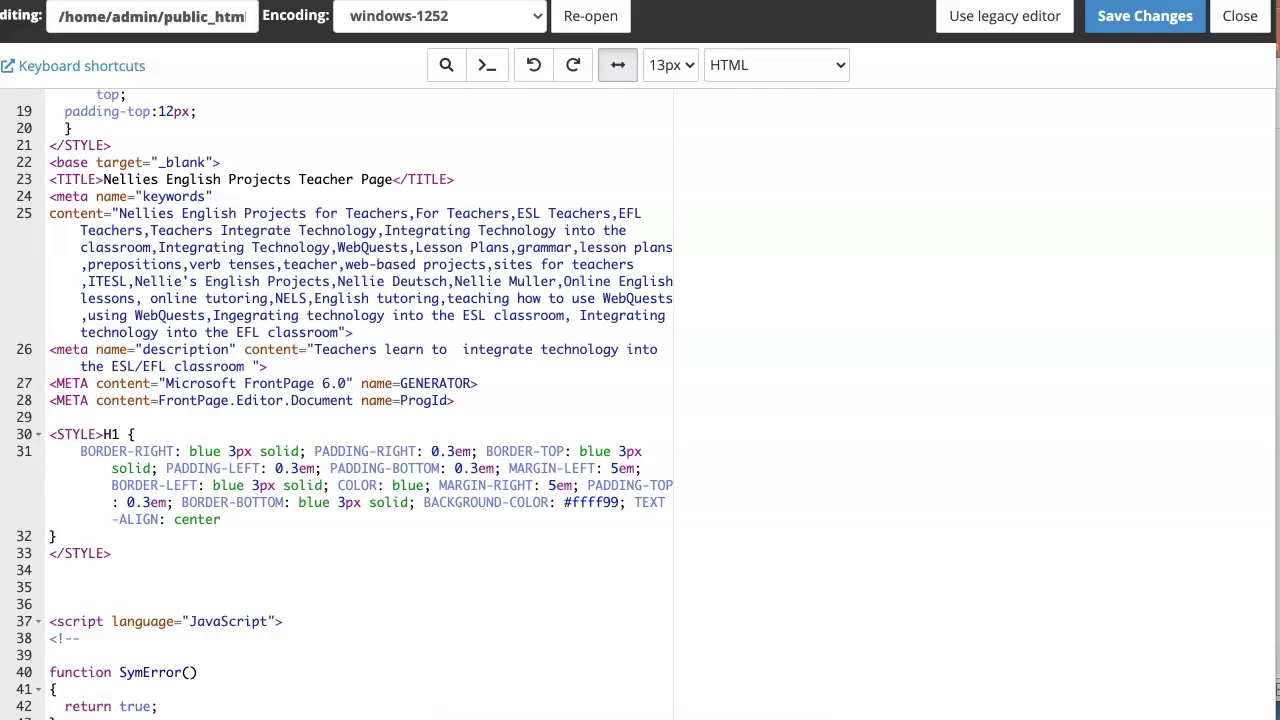
scroll(640, 404, "down", 1)
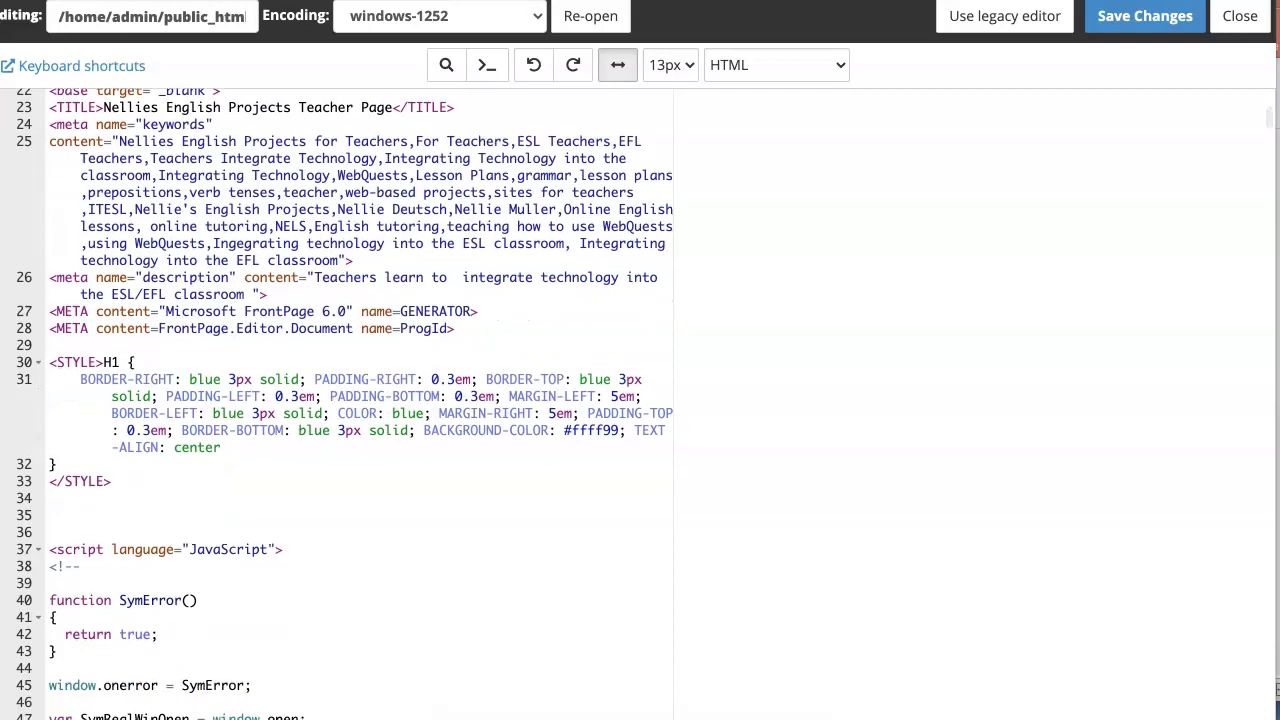
scroll(640, 404, "down", 1)
scroll(640, 404, "down", 1)
scroll(640, 404, "down", 2)
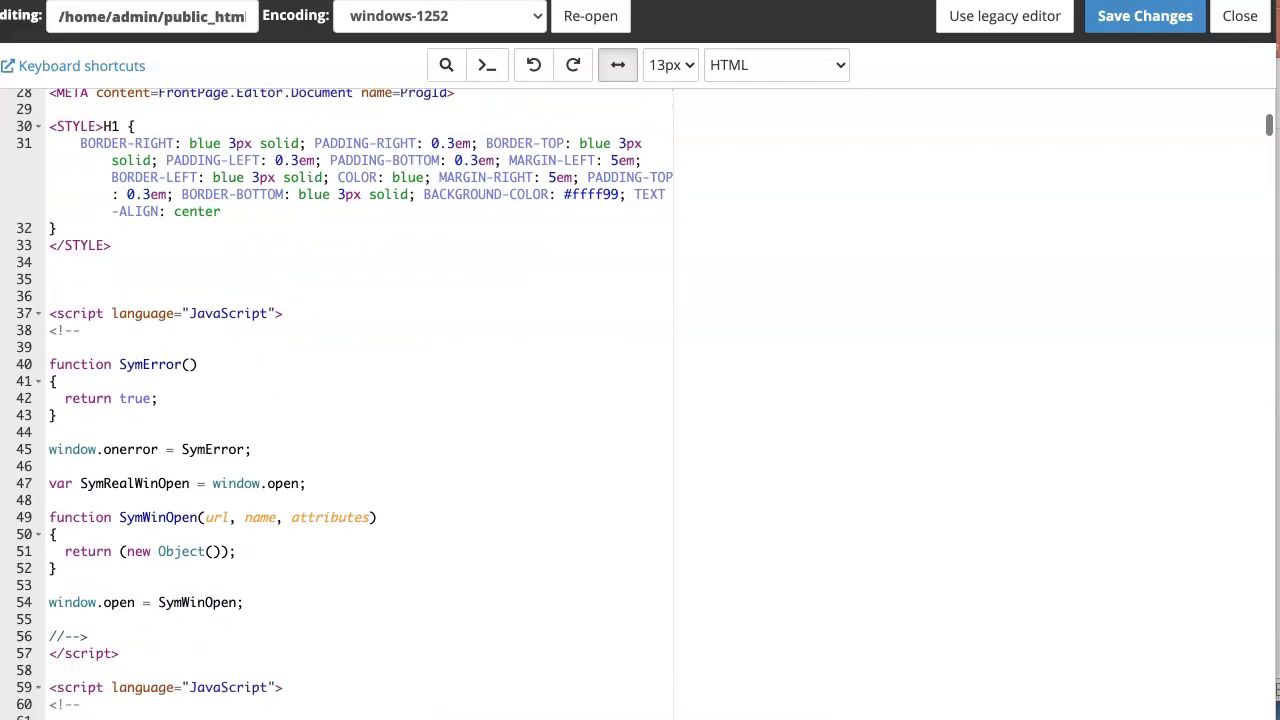
scroll(640, 404, "down", 2)
scroll(640, 404, "down", 3)
scroll(640, 404, "down", 2)
scroll(640, 404, "down", 2)
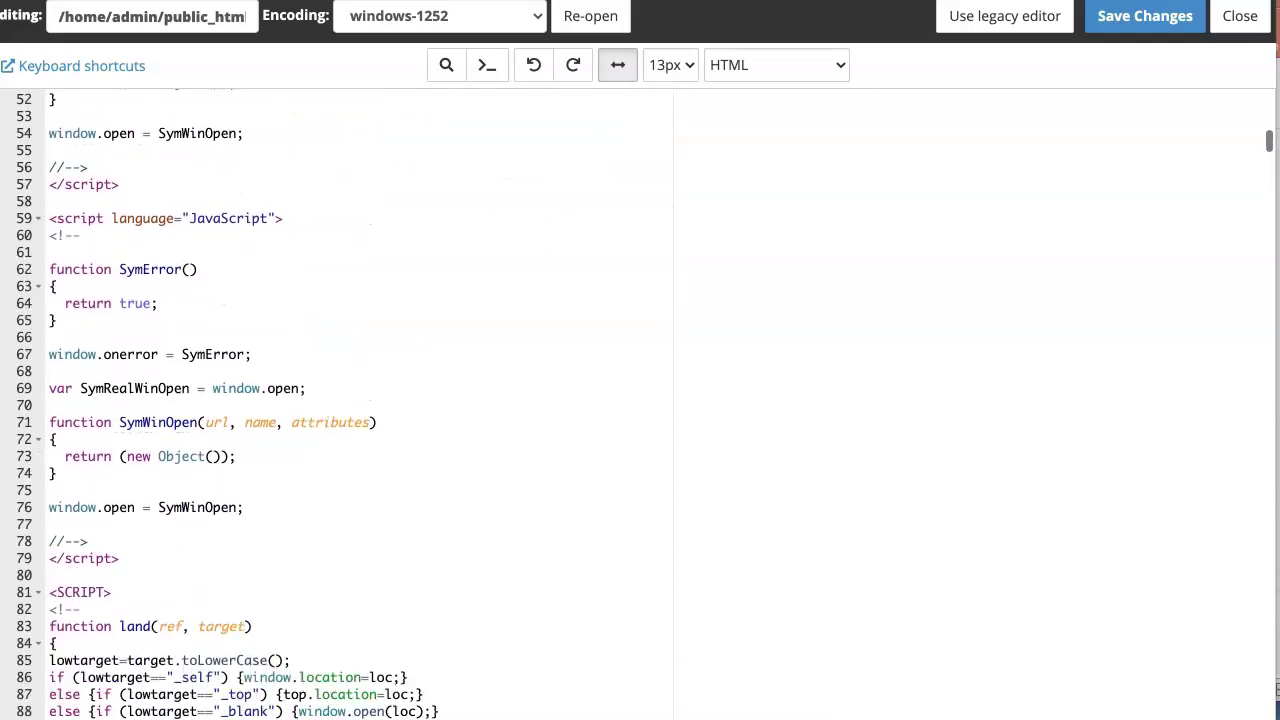
scroll(640, 404, "down", 2)
scroll(640, 404, "down", 2)
scroll(640, 404, "down", 3)
scroll(640, 404, "down", 1)
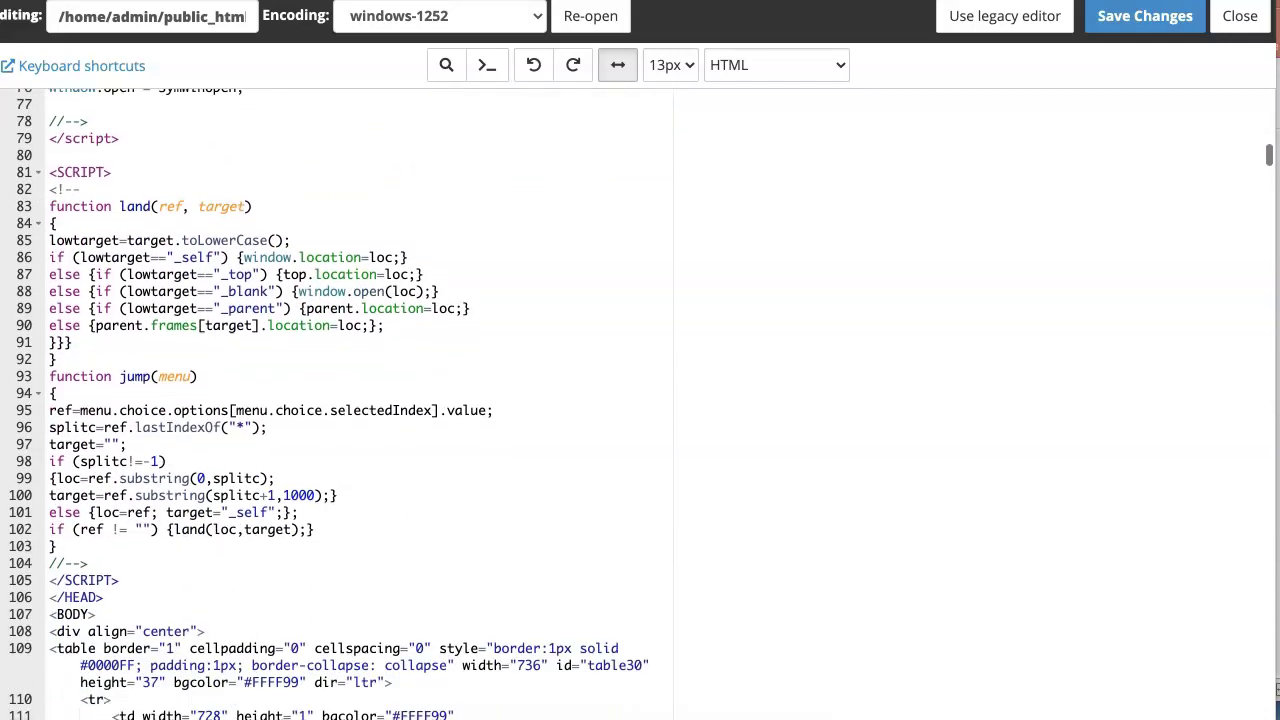
scroll(640, 404, "down", 1)
scroll(640, 404, "down", 1)
scroll(640, 404, "down", 2)
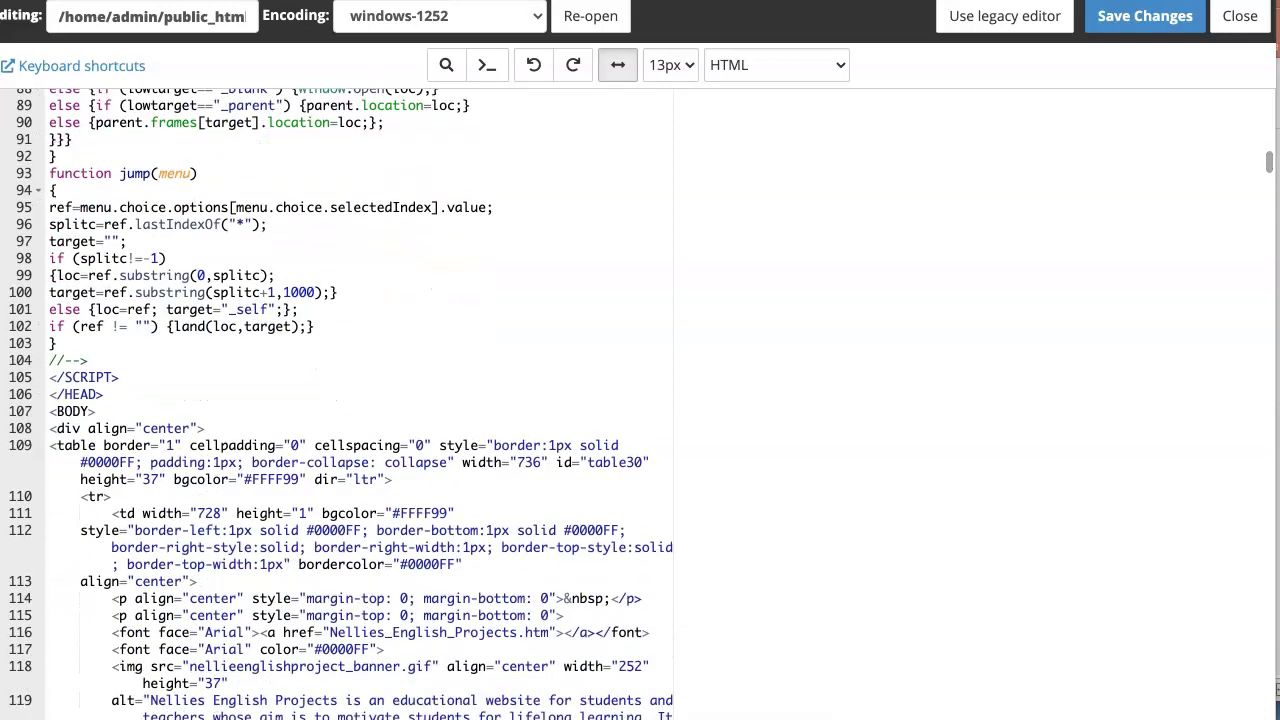
scroll(640, 404, "down", 2)
scroll(640, 404, "down", 2)
scroll(640, 404, "down", 1)
scroll(640, 404, "down", 5)
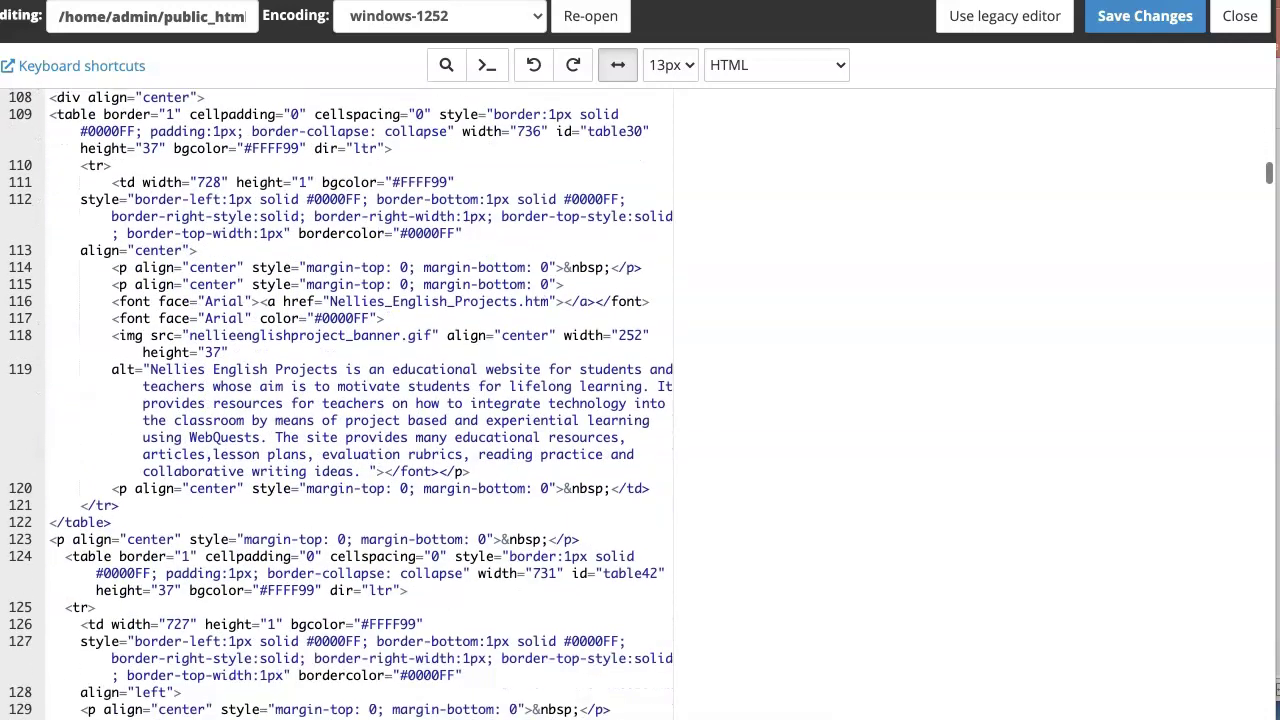
scroll(640, 404, "down", 1)
scroll(640, 404, "down", 2)
scroll(640, 404, "down", 1)
scroll(640, 404, "down", 1)
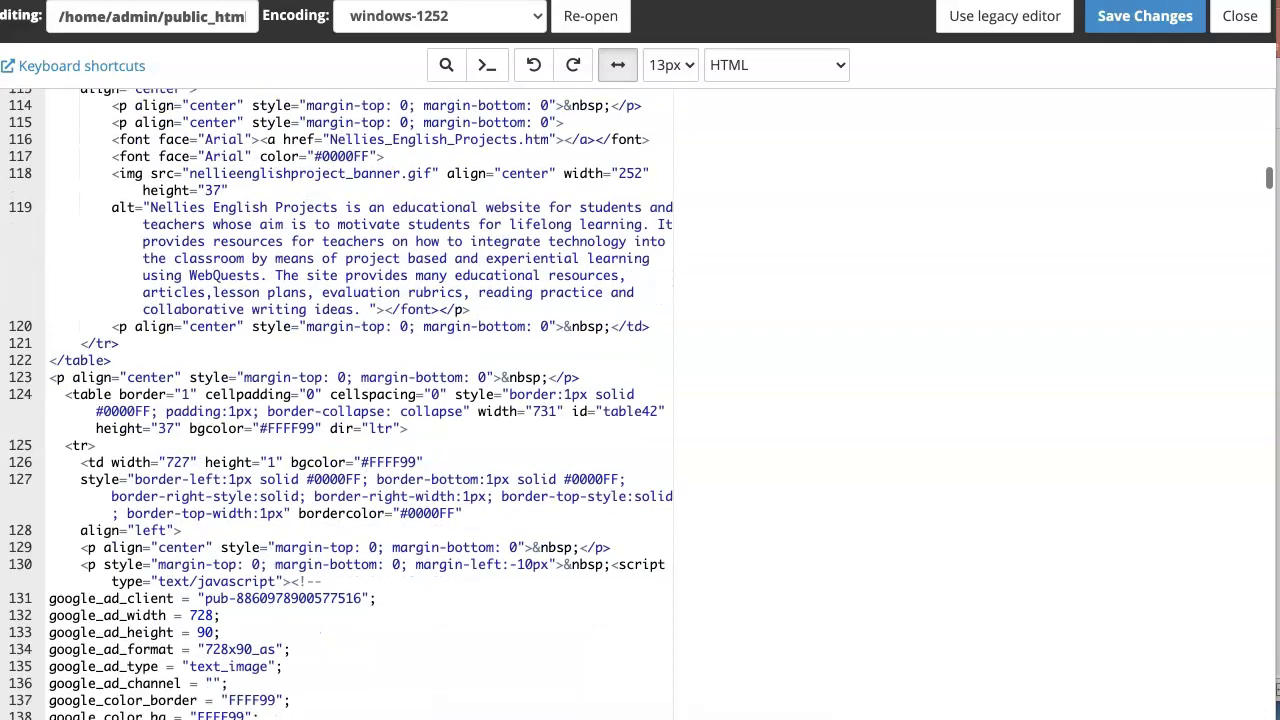
scroll(640, 404, "down", 2)
scroll(640, 404, "down", 2)
scroll(640, 404, "down", 3)
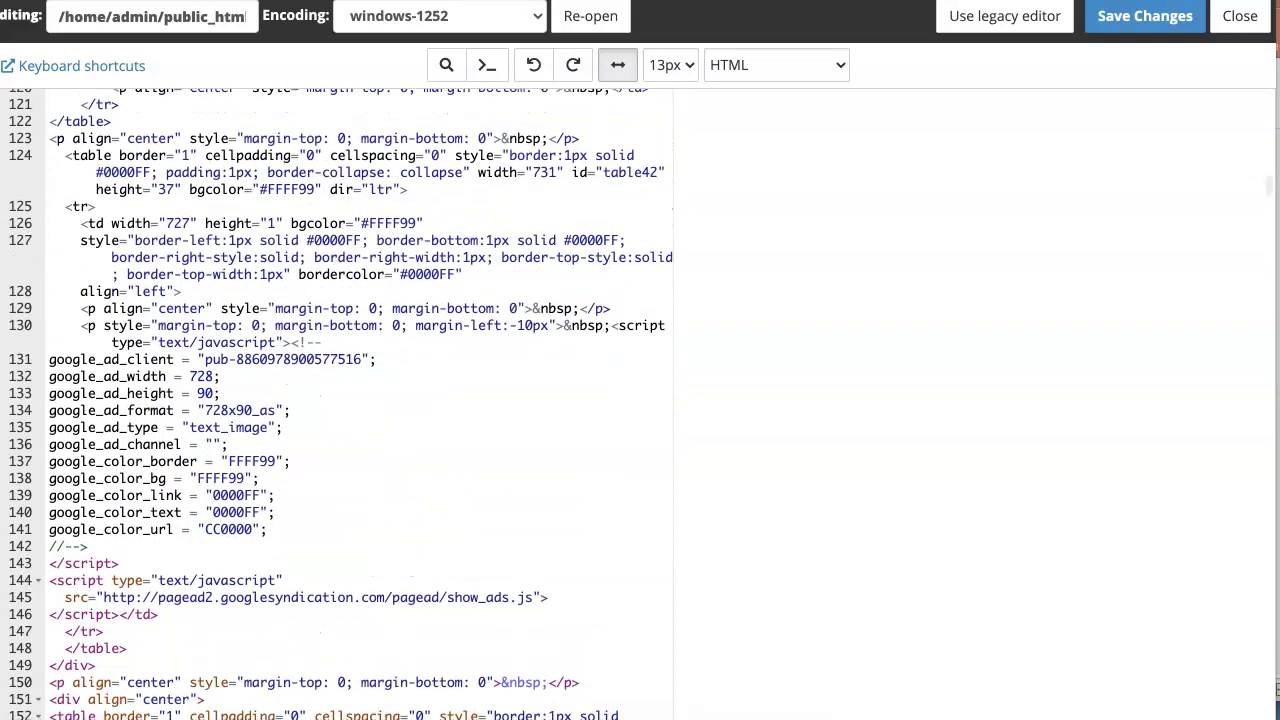
scroll(640, 404, "down", 20)
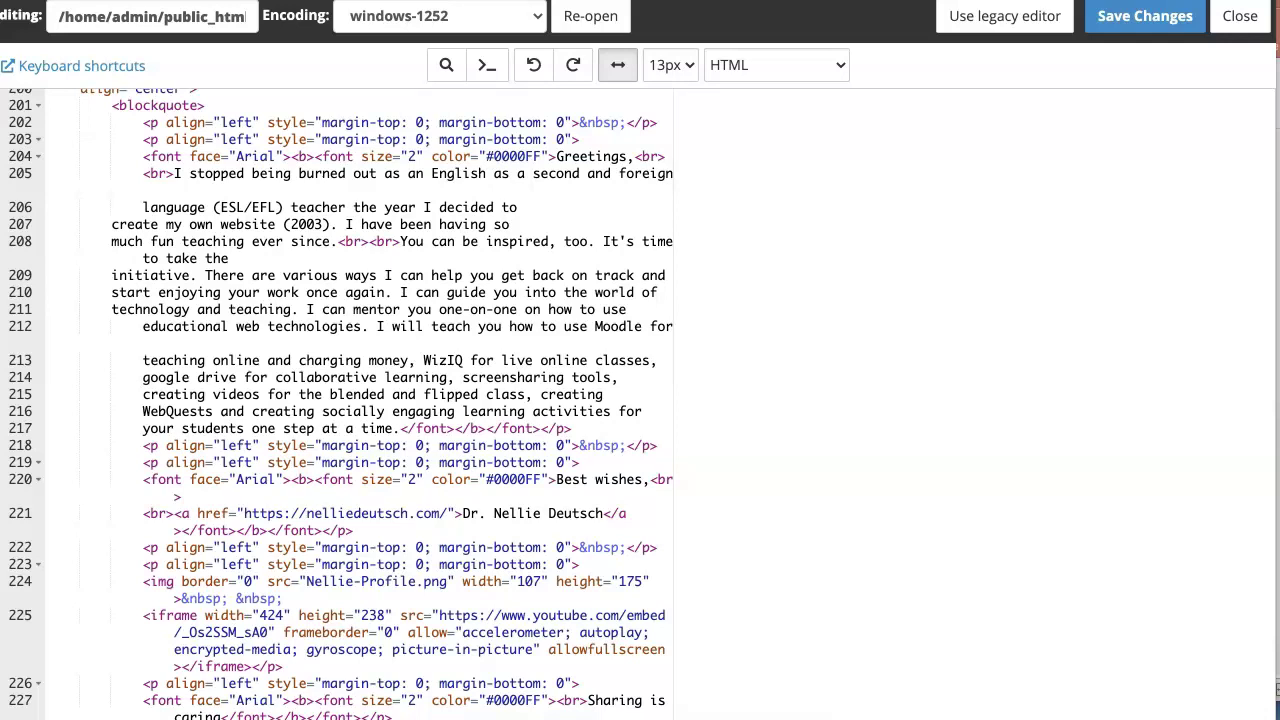
Insert a hyphen in the line 221 link's domain so it reads nellie-deutsch.com.
left_click(354, 513)
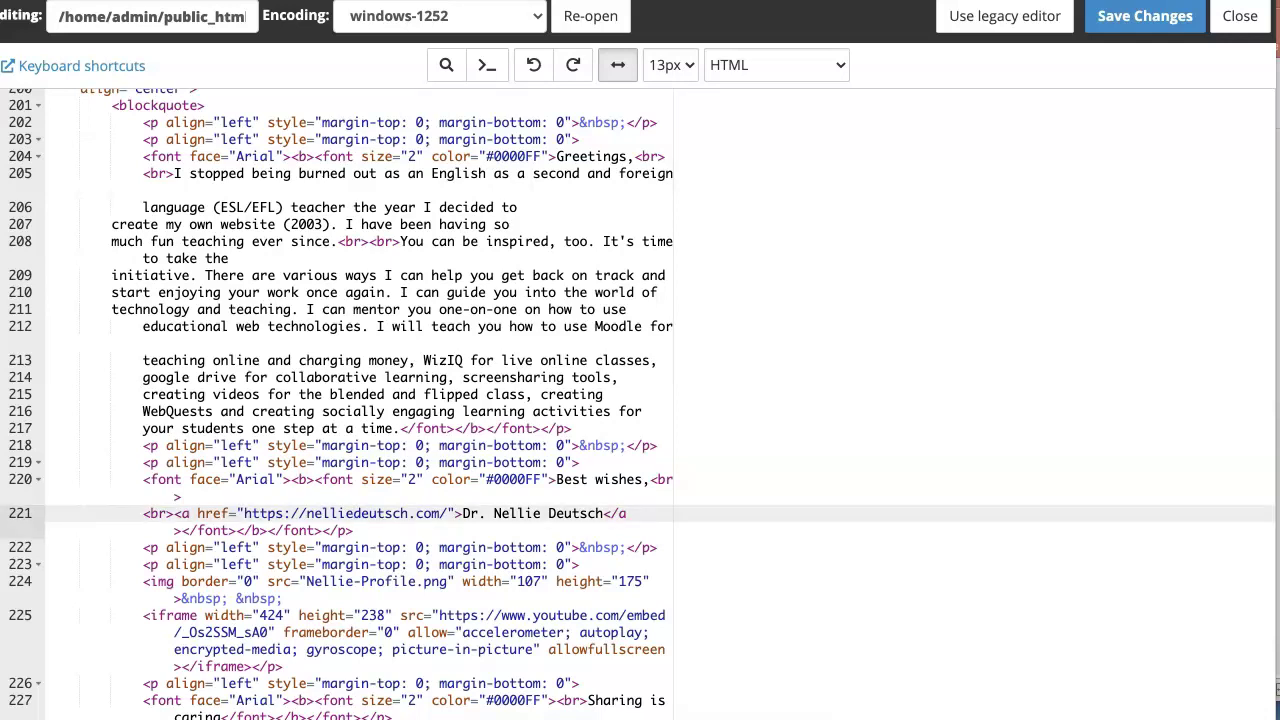
type("-")
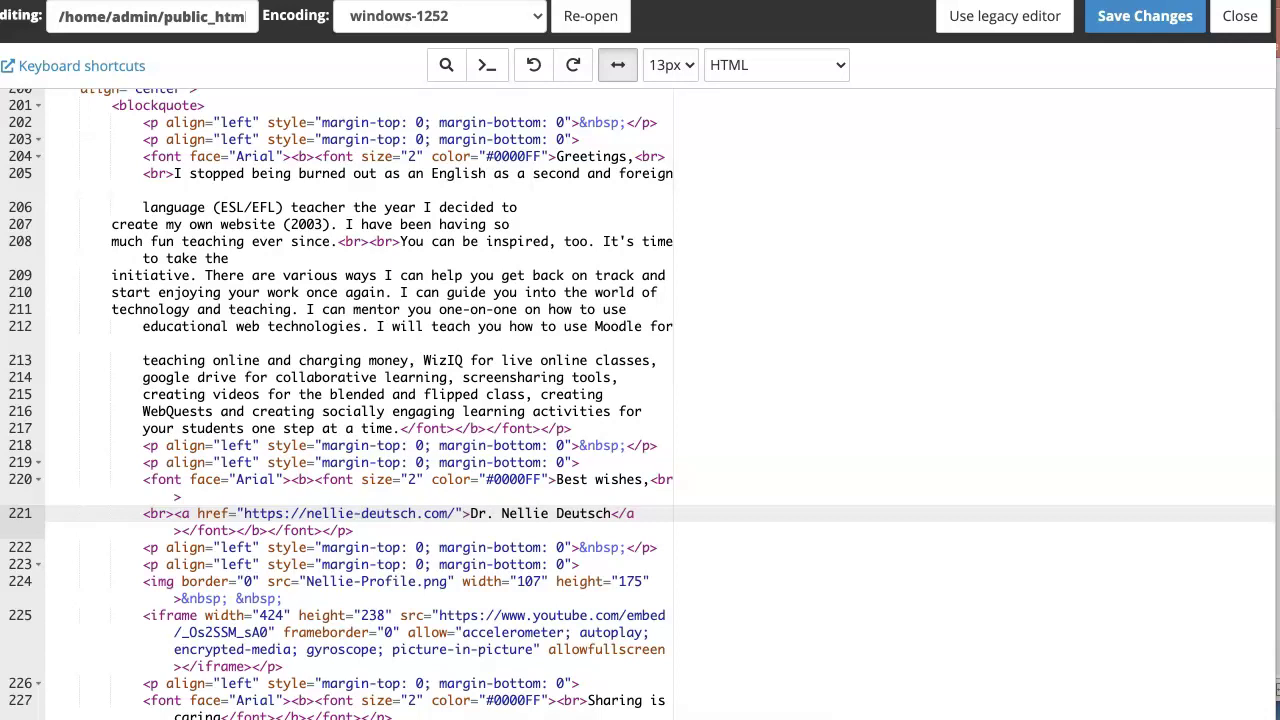
scroll(640, 400, "down", 1)
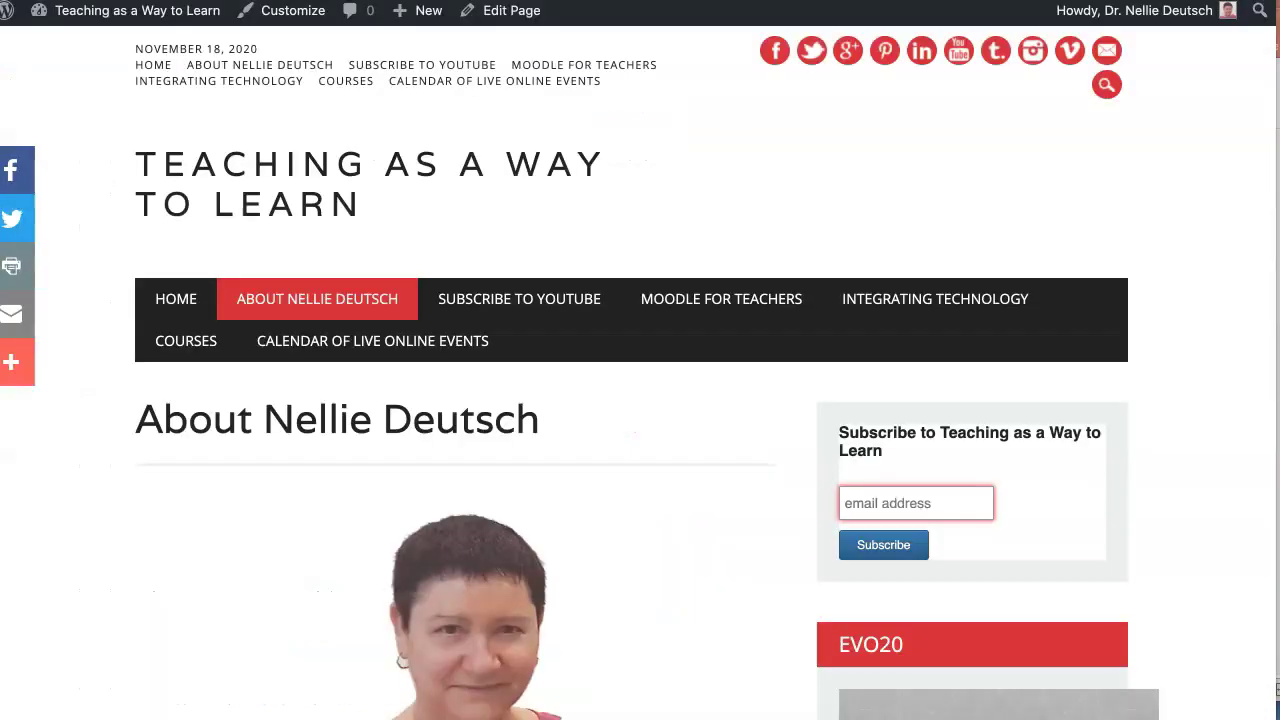
scroll(520, 300, "down", 1)
scroll(372, 340, "up", 1)
right_click(350, 5)
left_click(380, 120)
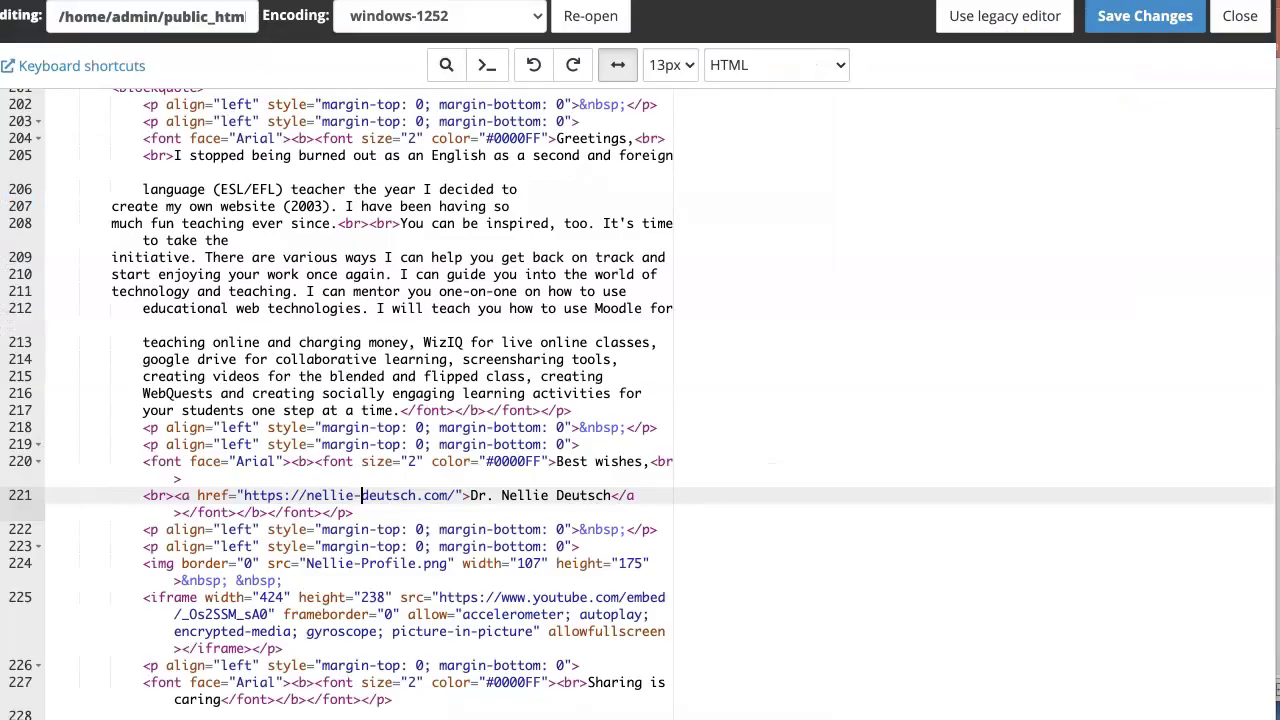
left_click_drag(244, 495, 455, 495)
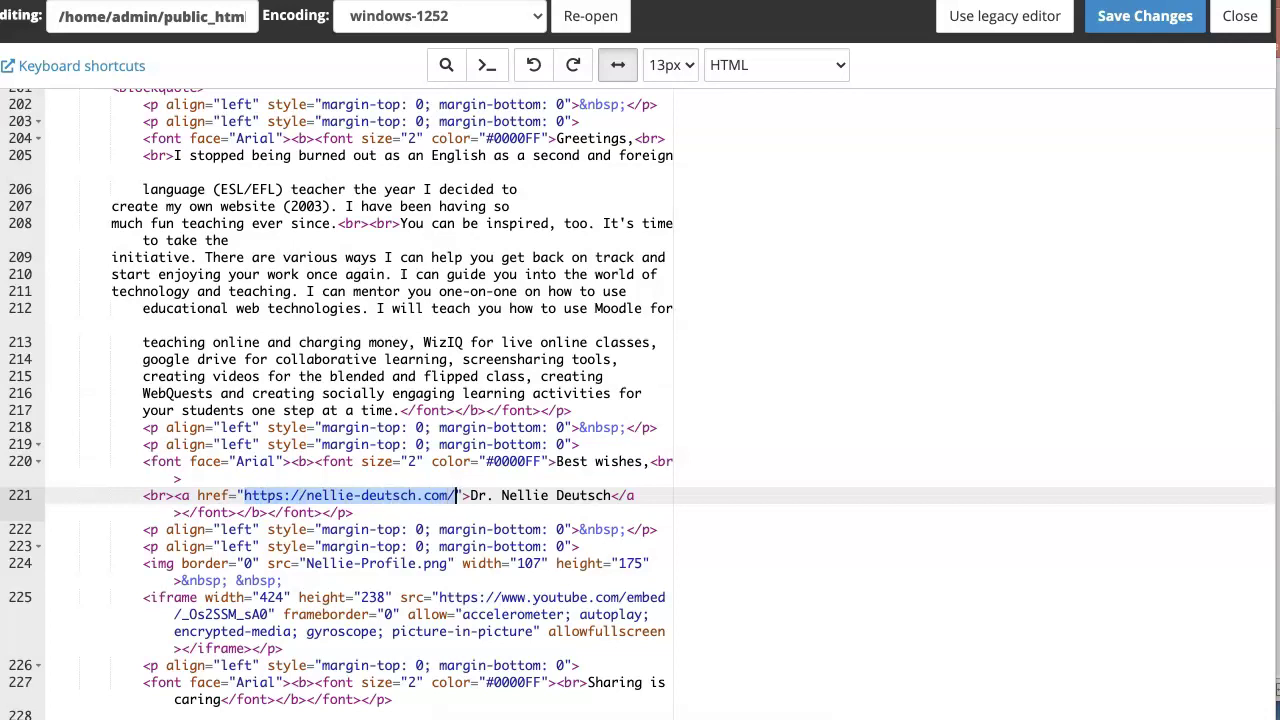
type("https://nellie-deutsch.com/about-nelliedeutsch/")
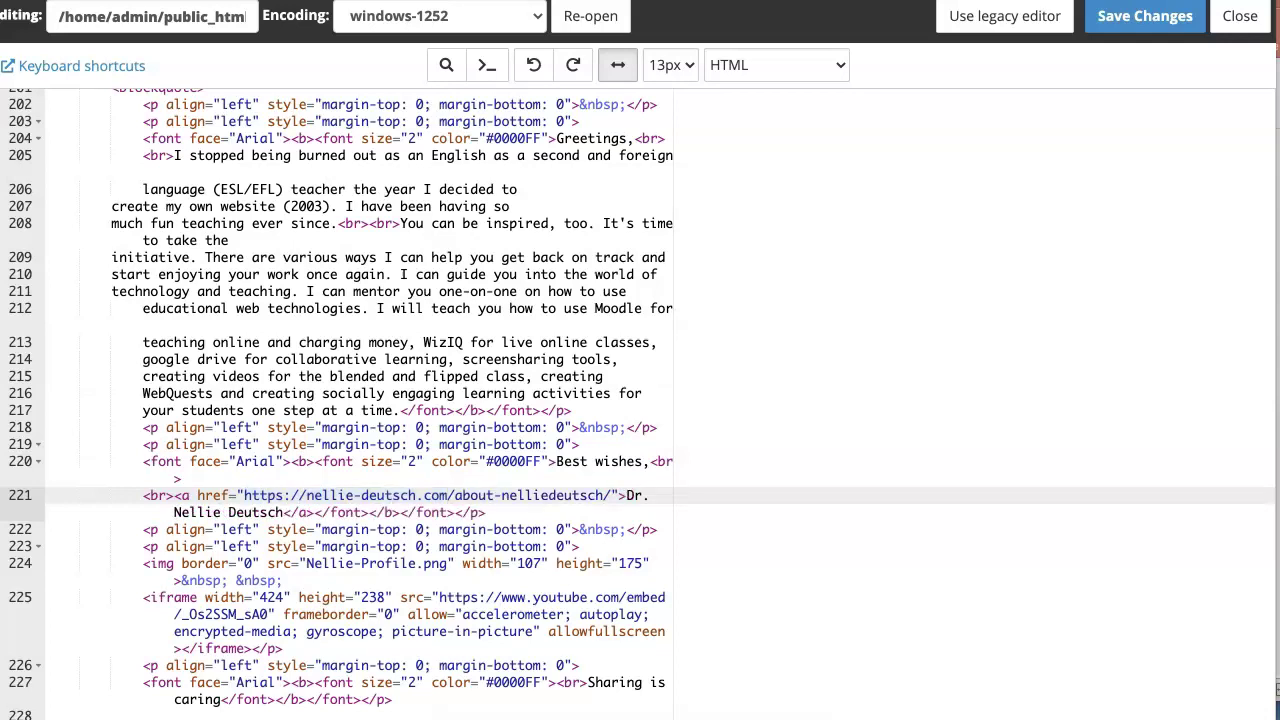
scroll(360, 400, "up", 5)
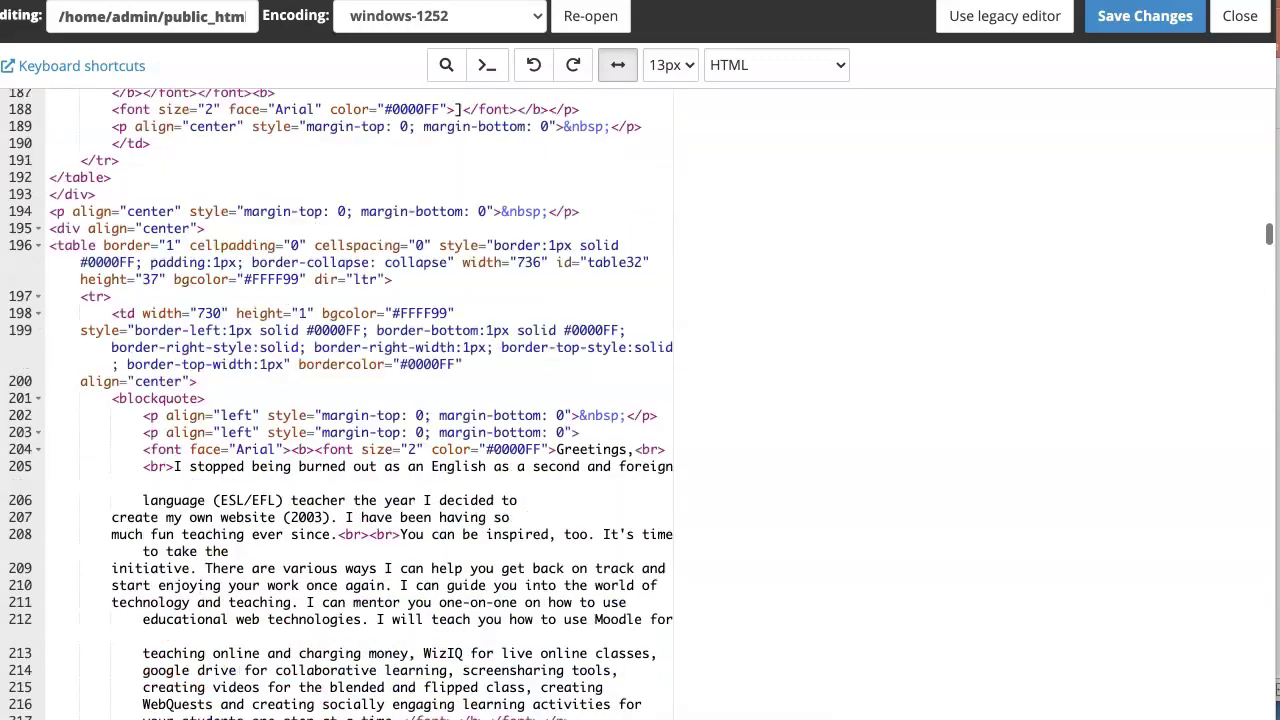
scroll(360, 400, "up", 10)
scroll(360, 400, "up", 15)
scroll(360, 400, "up", 15)
scroll(360, 400, "up", 5)
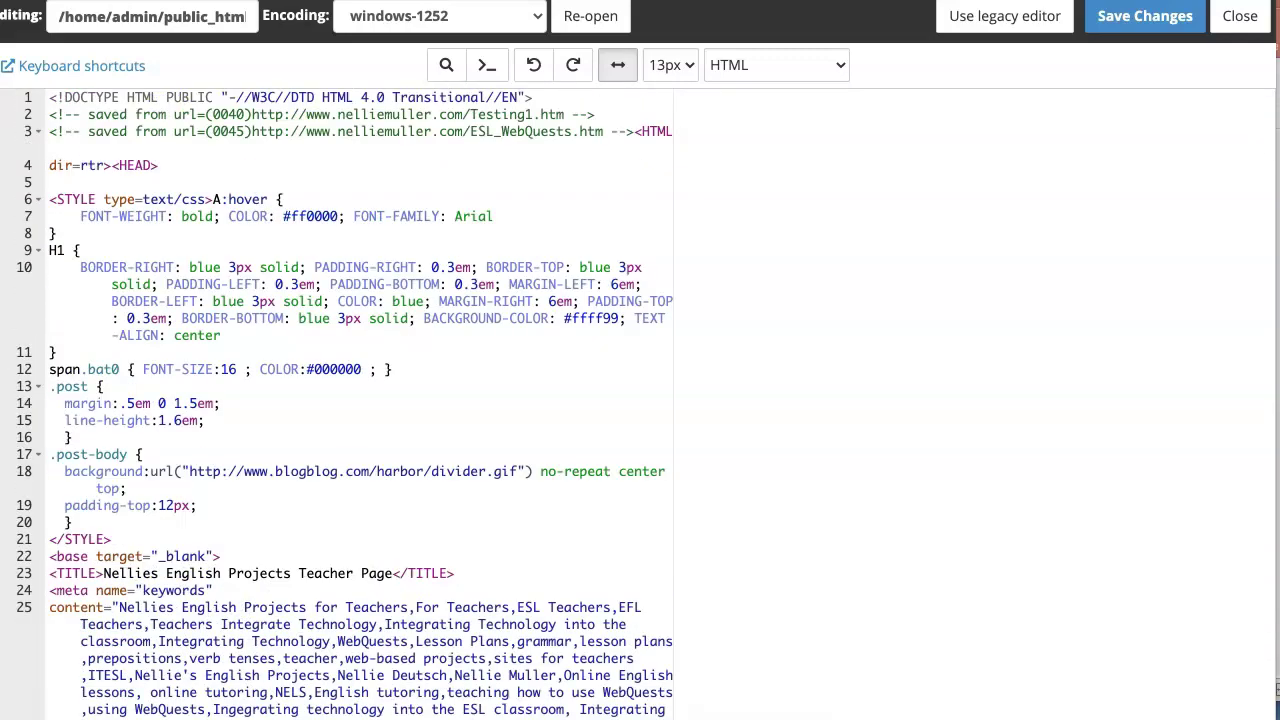
scroll(640, 400, "down", 1)
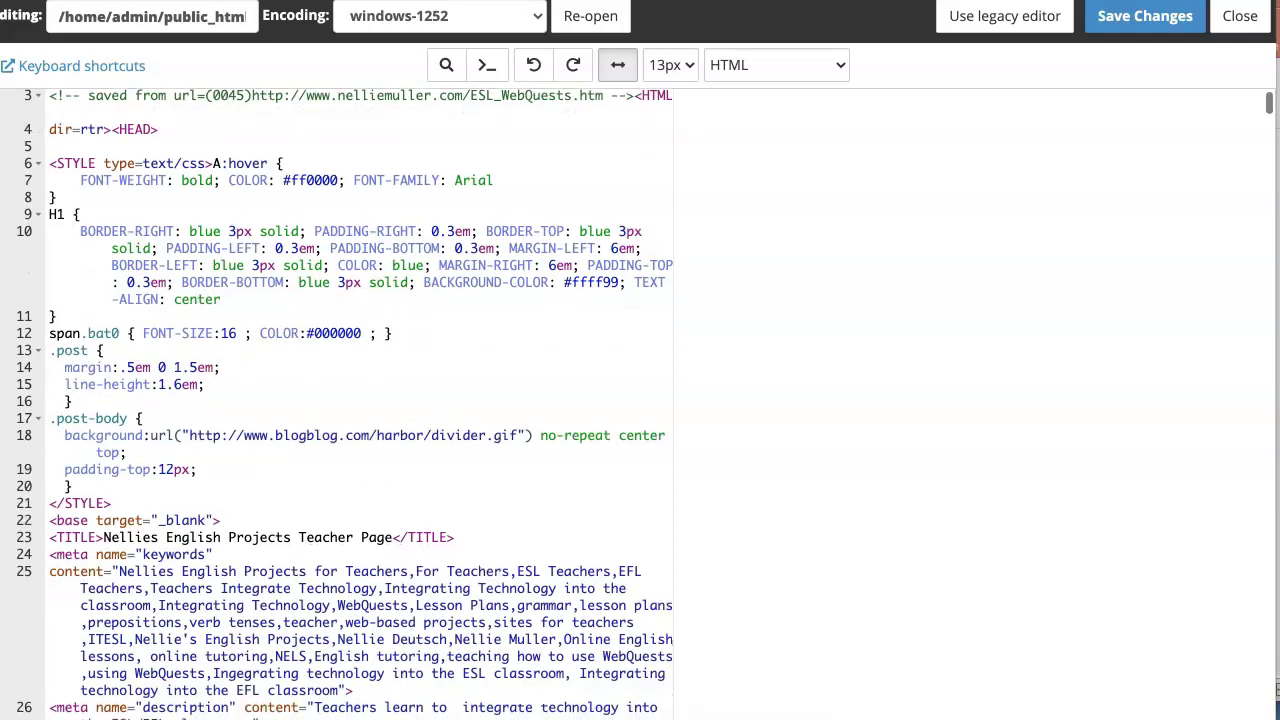
scroll(640, 400, "down", 1)
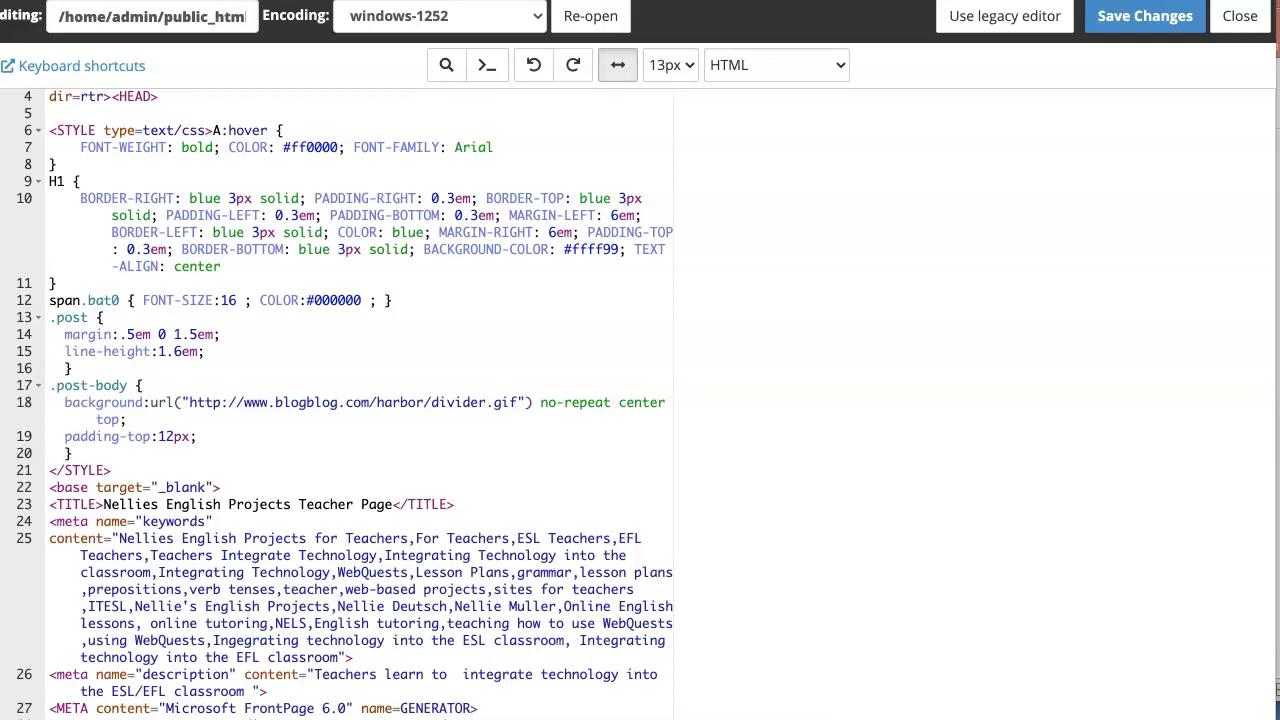
scroll(640, 400, "up", 1)
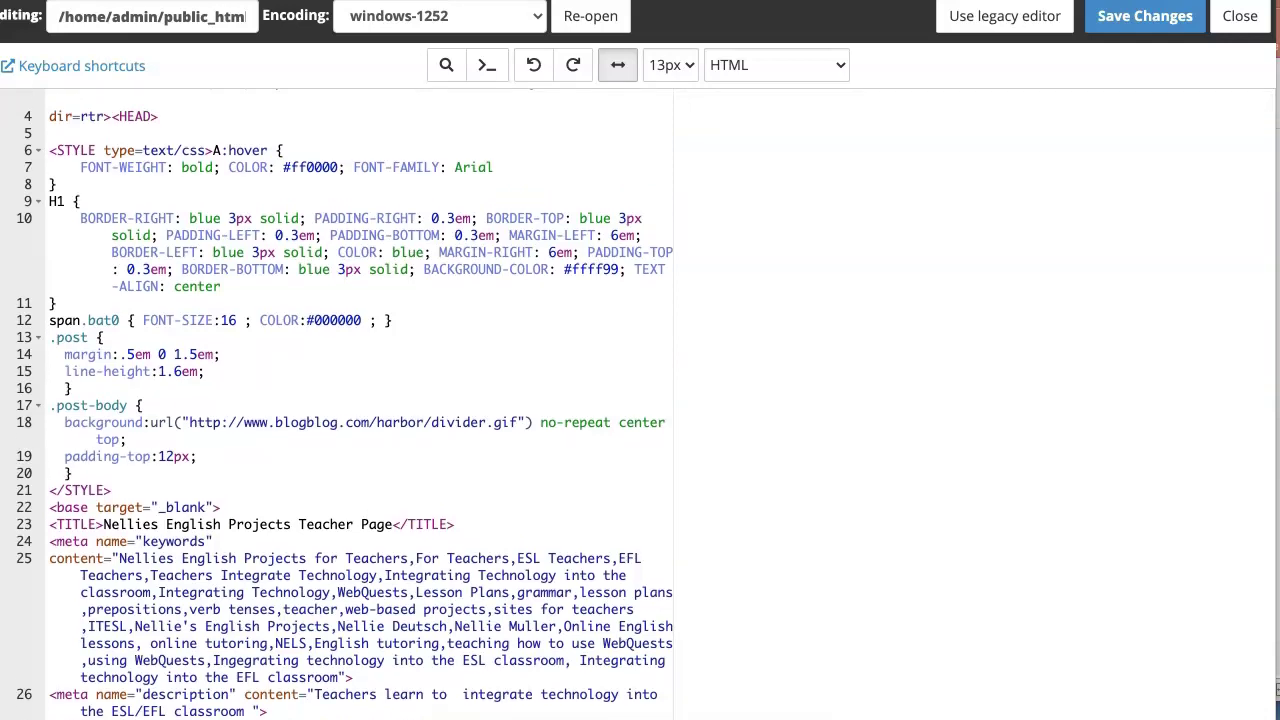
scroll(640, 400, "down", 1)
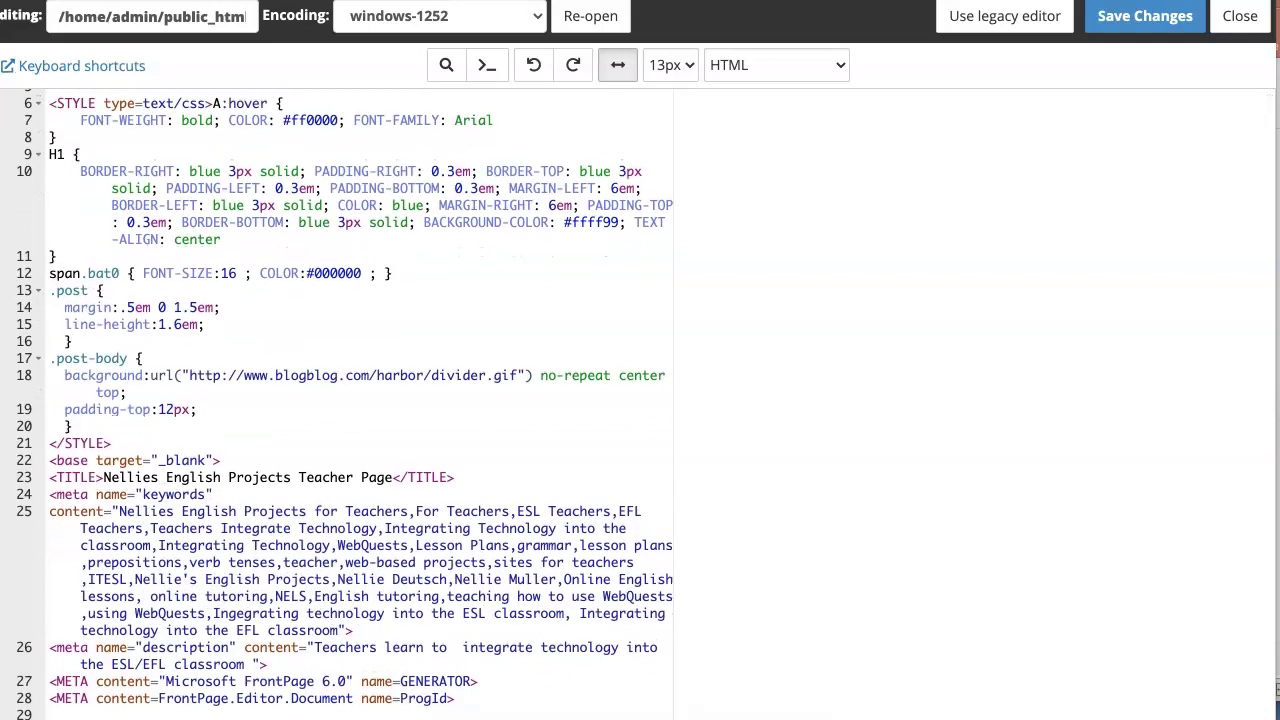
type("<STYLE>H1 {     BORDER-RIGHT: blue 3px solid; PADDING-RIGHT: 0.3em; BORDER-TOP: blue 3px solid; PADDING-LEFT: 0.3em; PADDING-BOTTOM: 0.3em; MARGIN-LEFT: 5em; BORDER-LEFT: blue 3px solid; COLOR: blue; MARGIN-RIGHT: 5em; PADDING-TOP: 0.3em; BORDER-BOTTOM: blue 3px solid; BACKGROUND-COLOR: #ffff99; TEXT-ALIGN: center } </STYLE>")
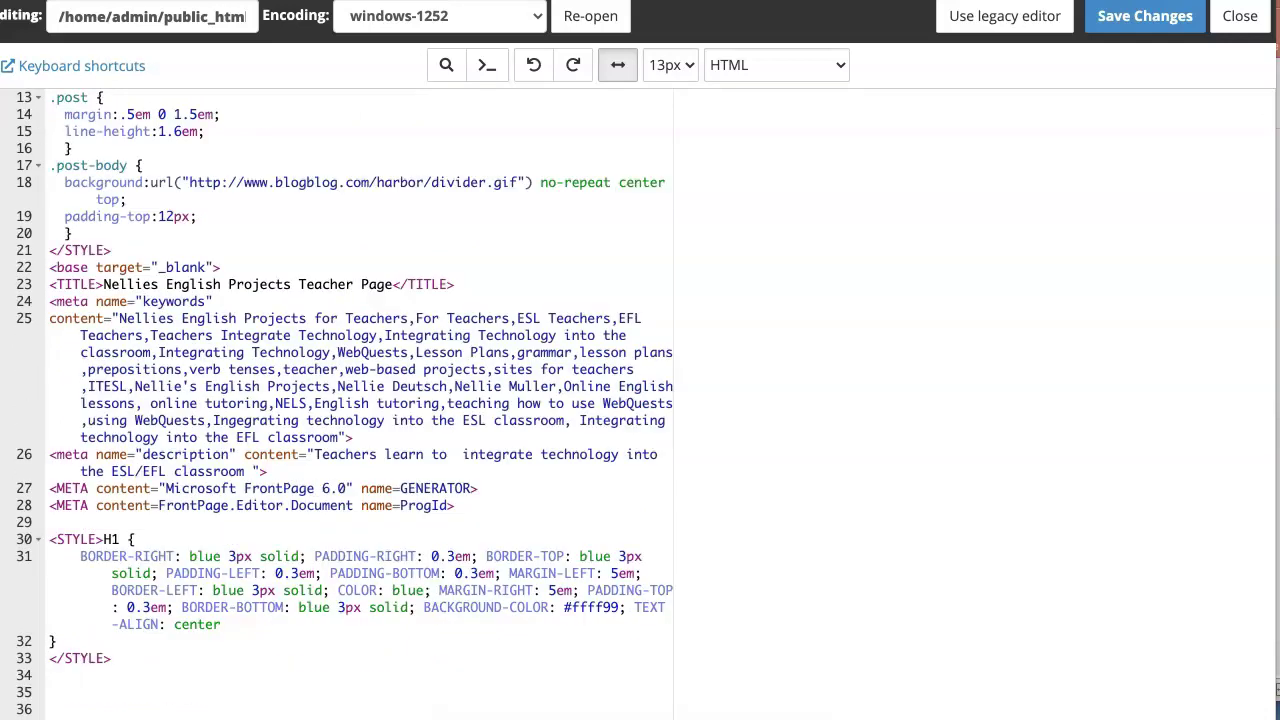